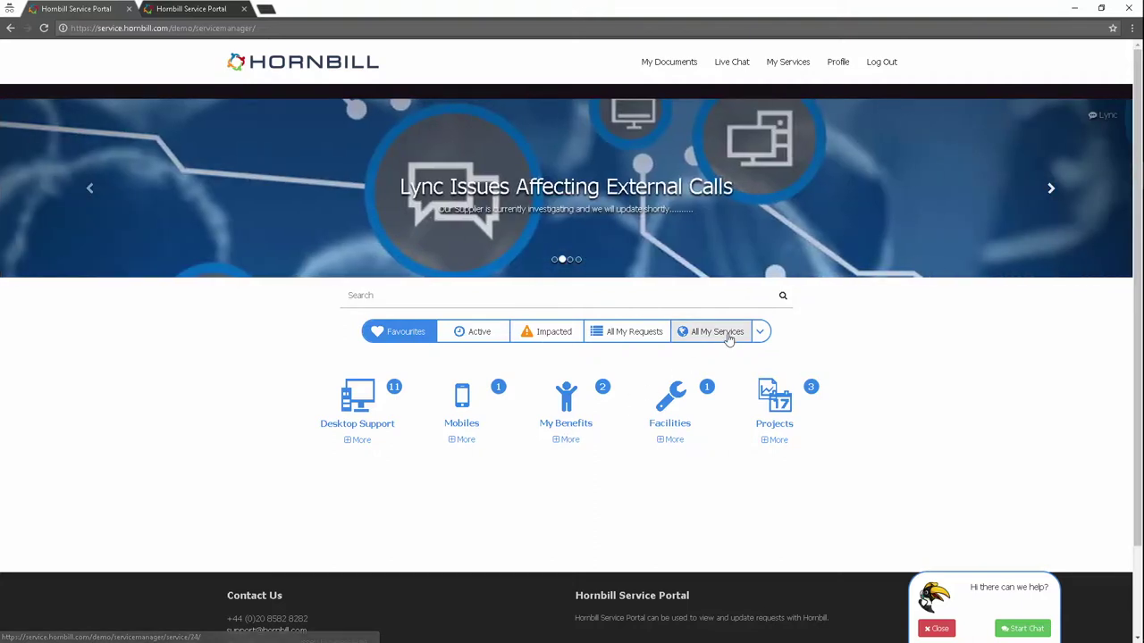
Step: Switch the portal to All My Services, try Business Services, then settle on IT Services
left_click(726, 333)
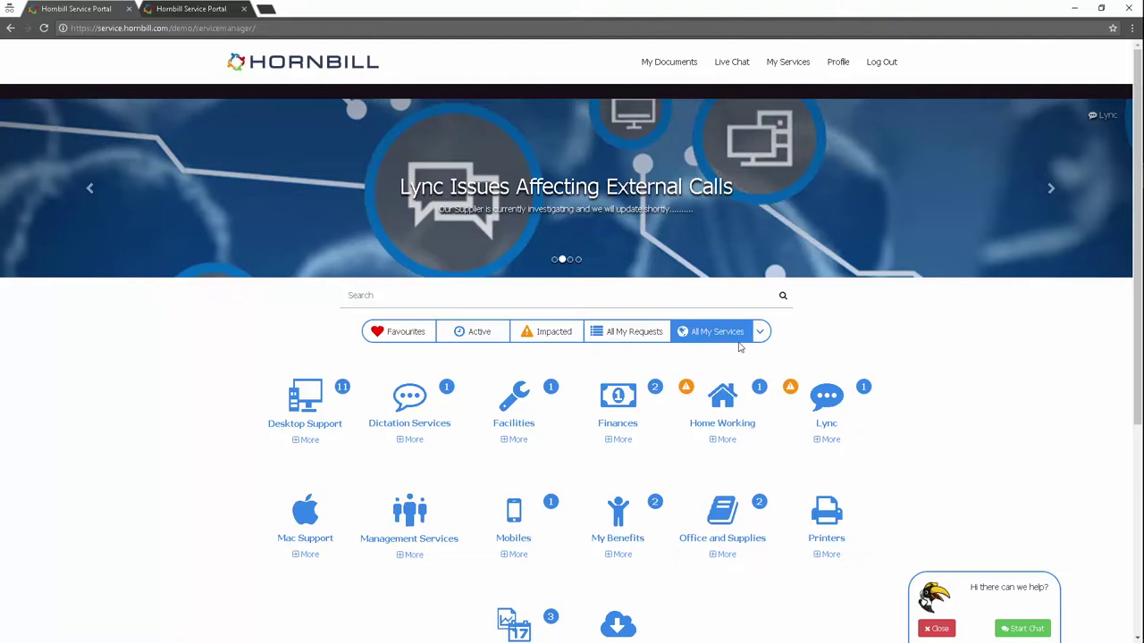
left_click(760, 332)
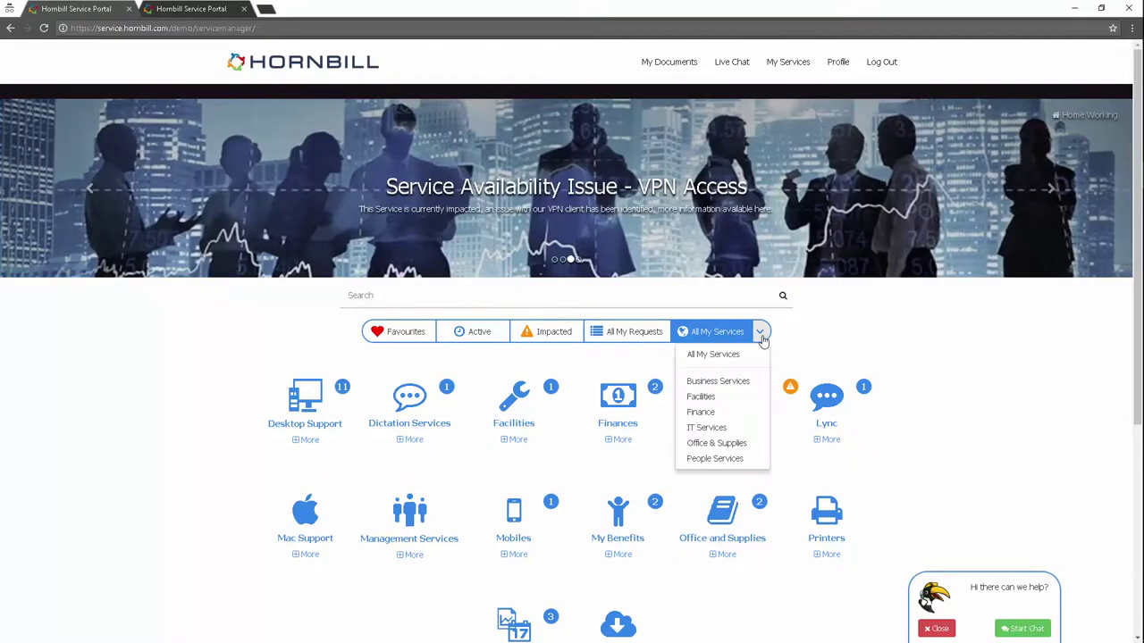
left_click(742, 381)
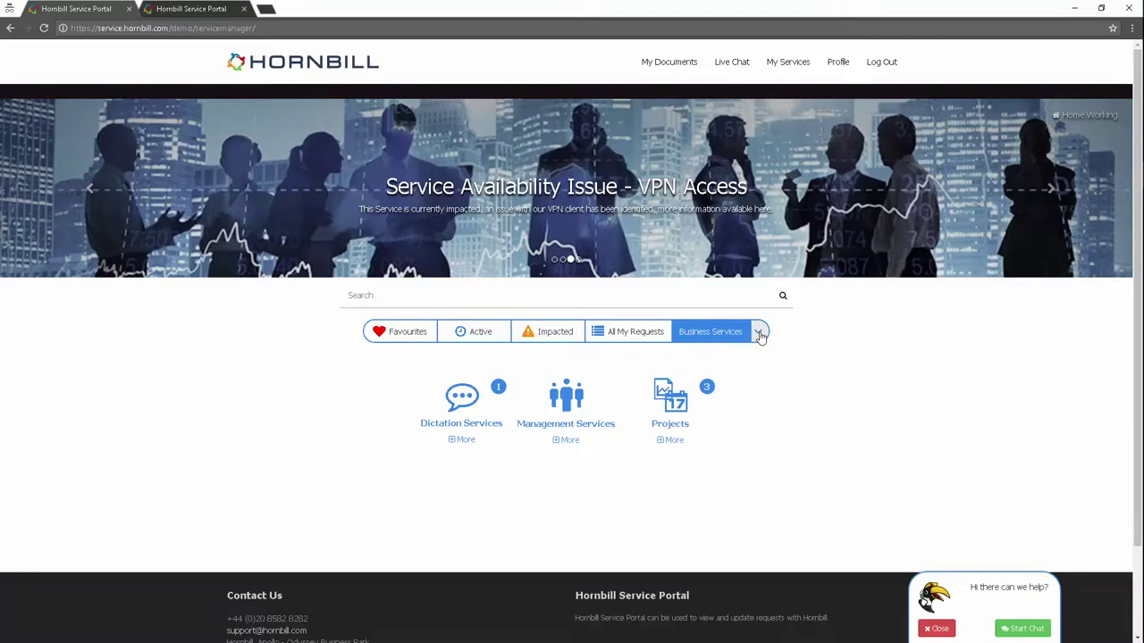
left_click(760, 333)
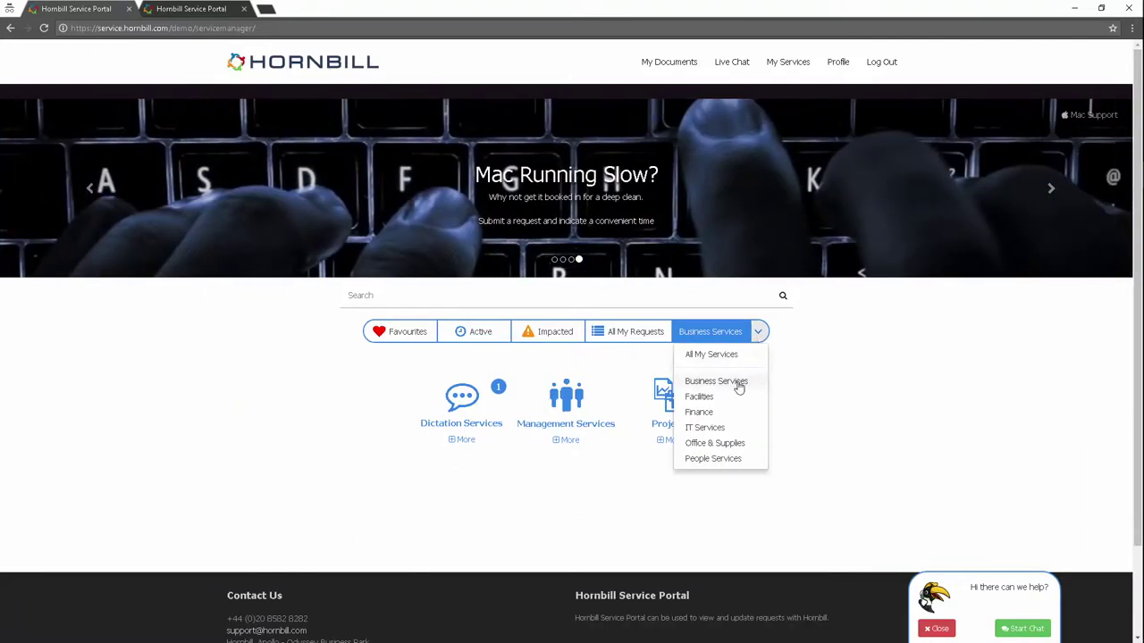
left_click(698, 428)
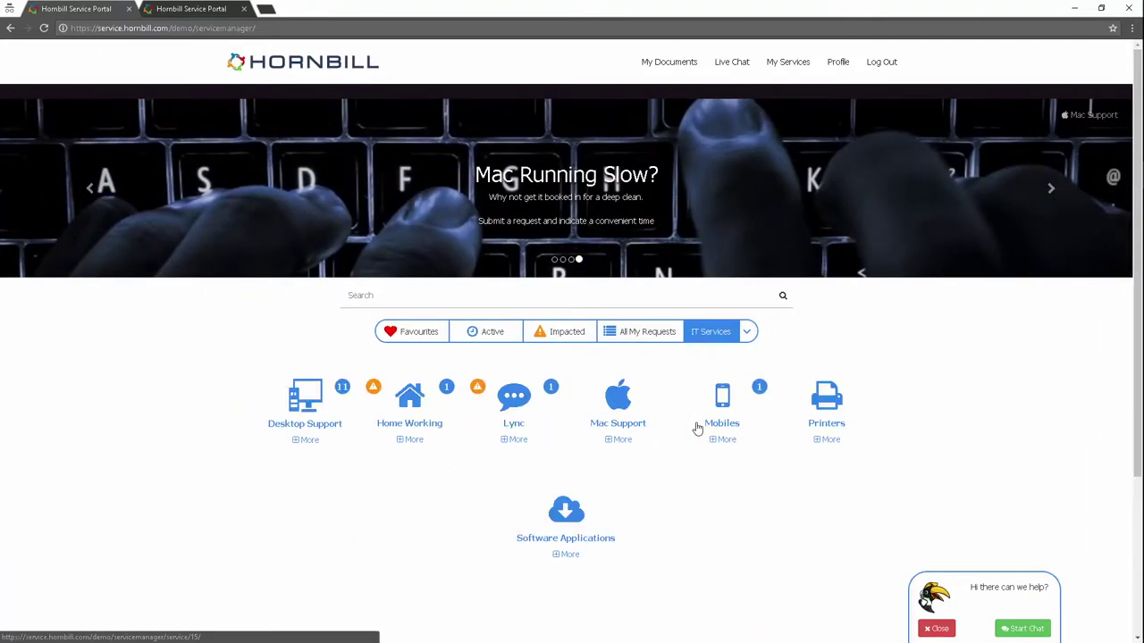
Step: In the Mobiles service, read the new or replacement mobile policy FAQ and start a new-device request
left_click(724, 400)
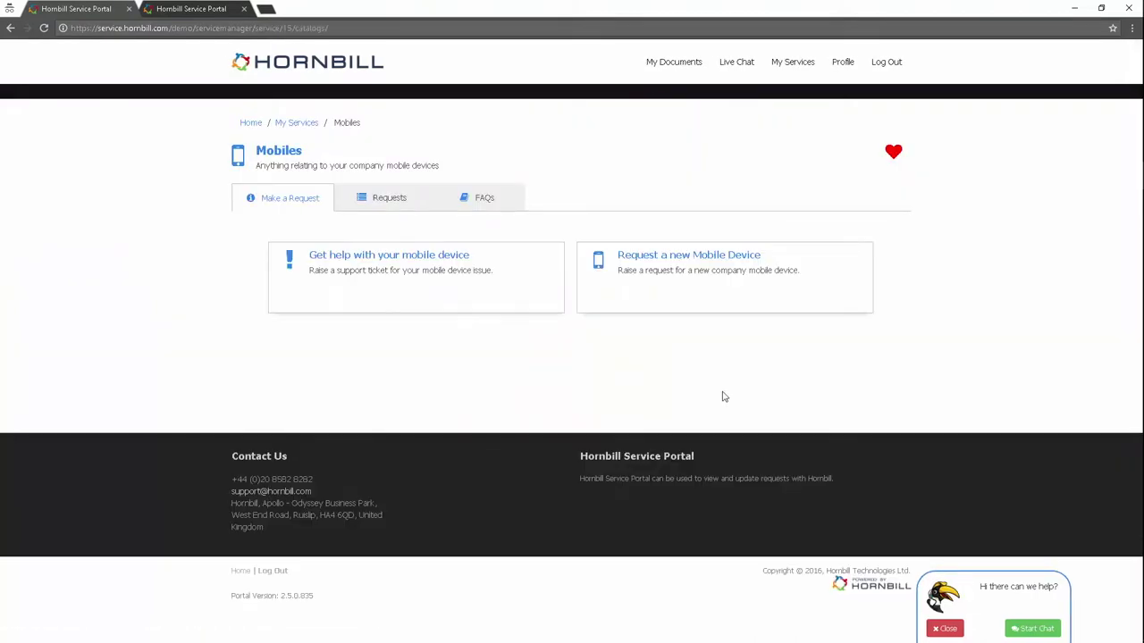
left_click(490, 198)
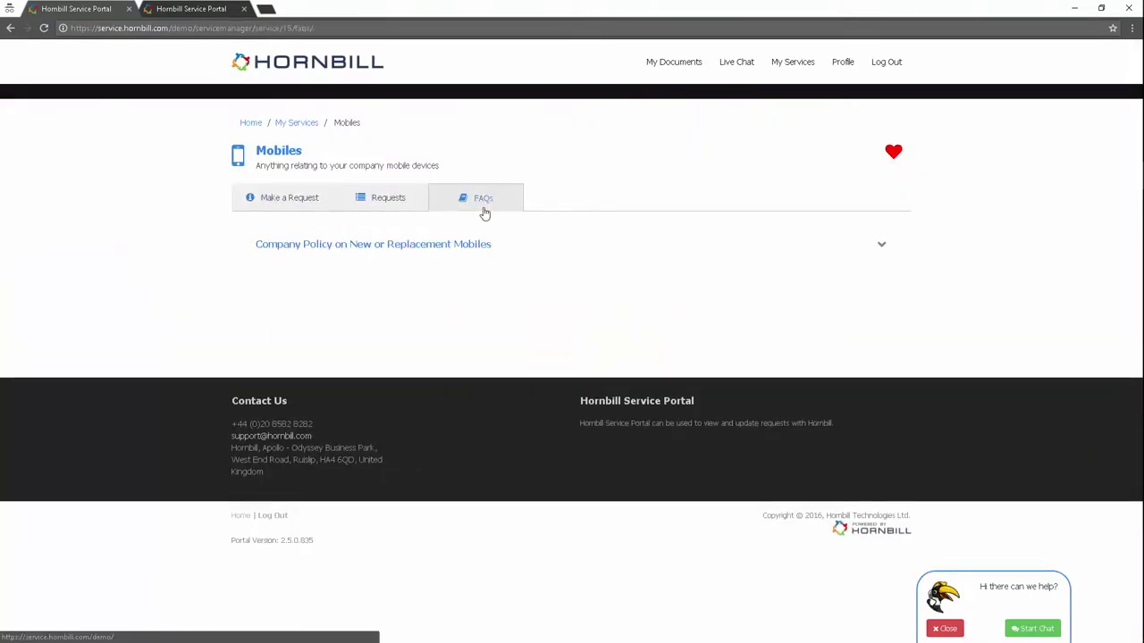
left_click(426, 246)
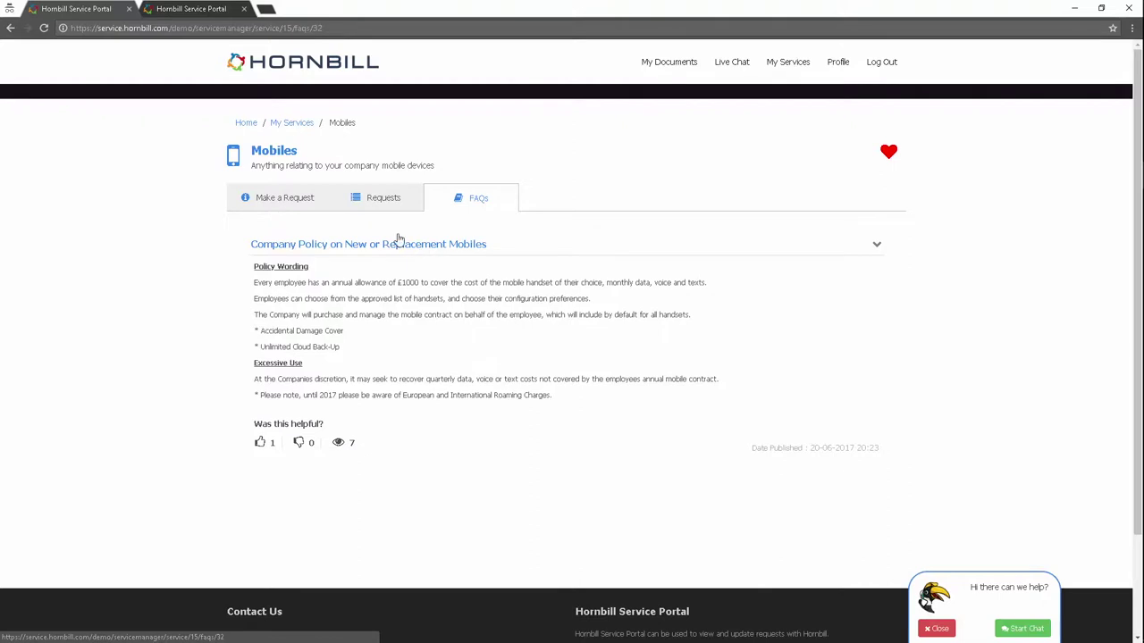
left_click(286, 198)
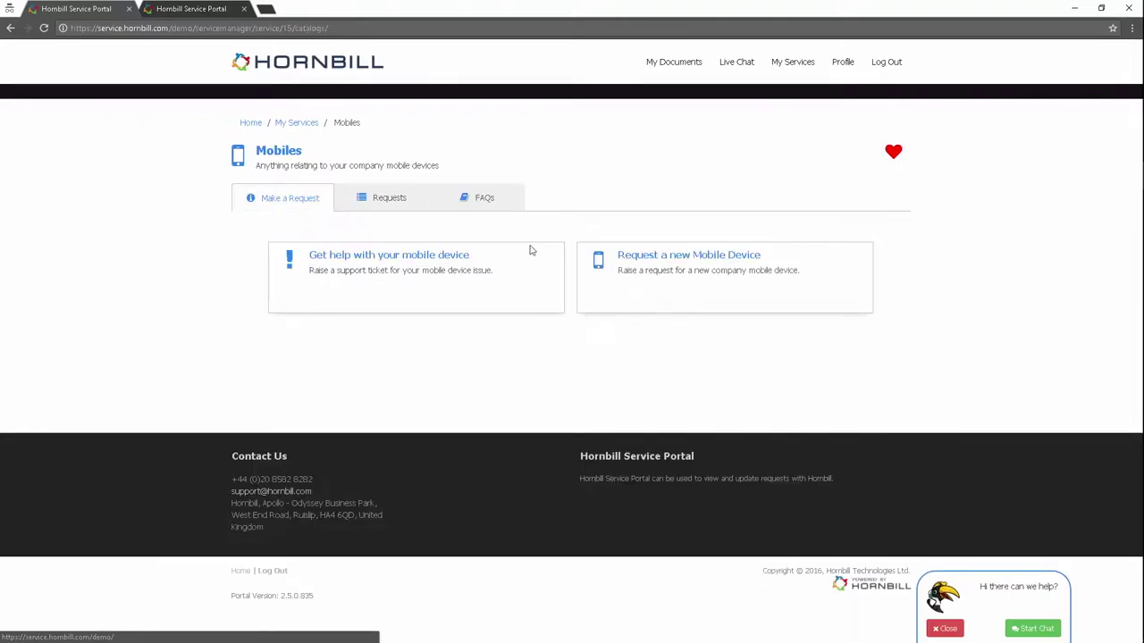
left_click(669, 261)
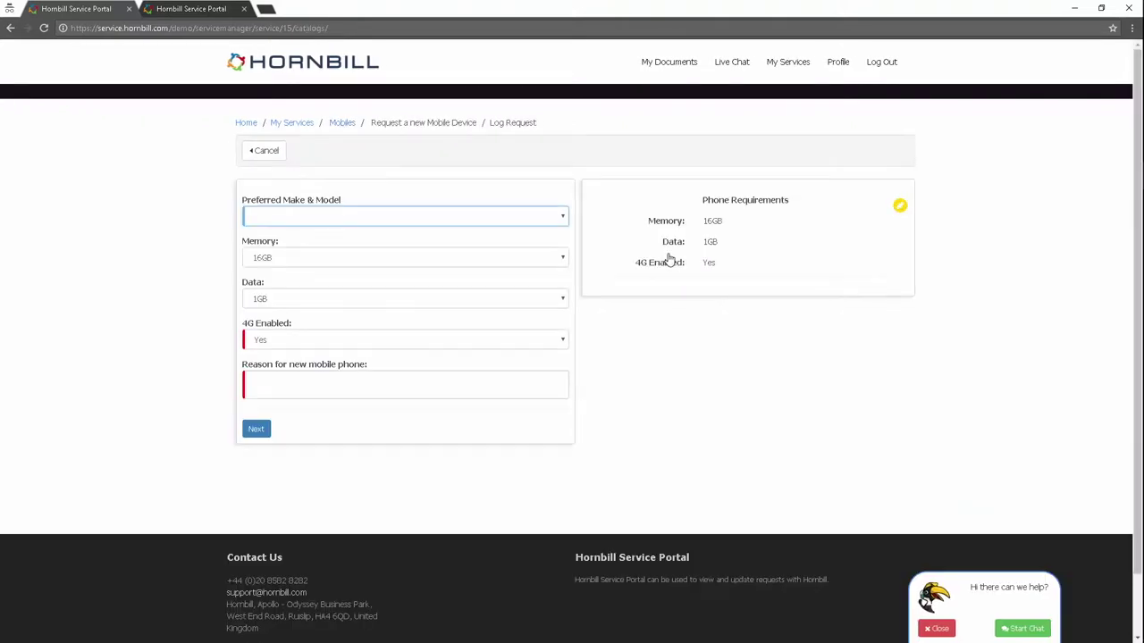
left_click(299, 126)
Step: In My Benefits, read the Cycle to Work and leave FAQs, register, and answer 'Yes It all makes sense'
left_click(563, 400)
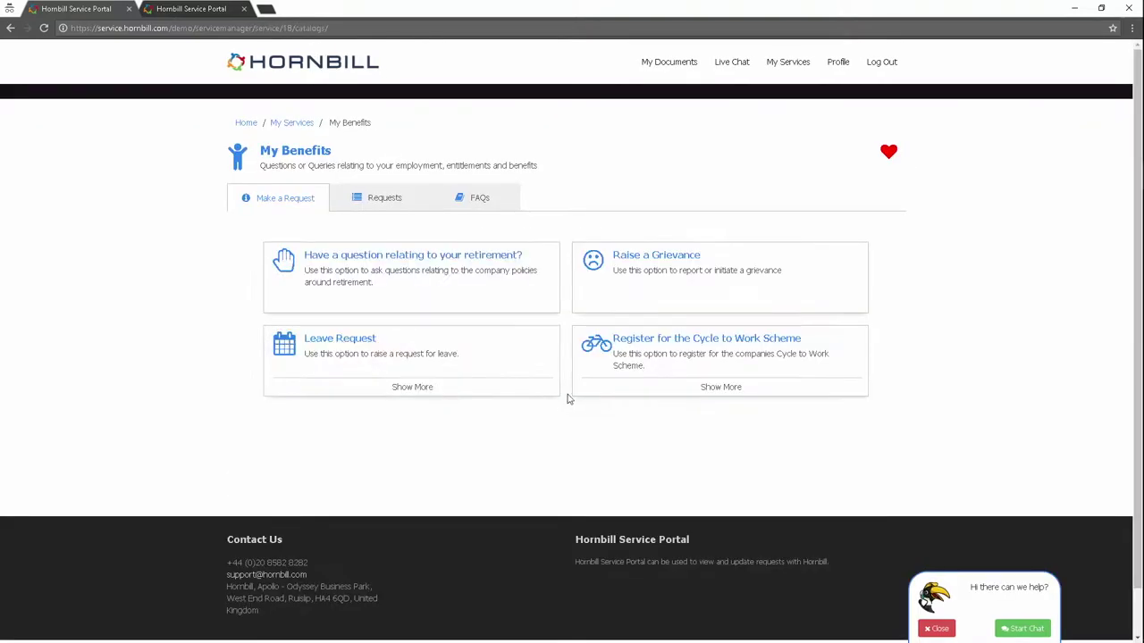
left_click(474, 197)
left_click(429, 274)
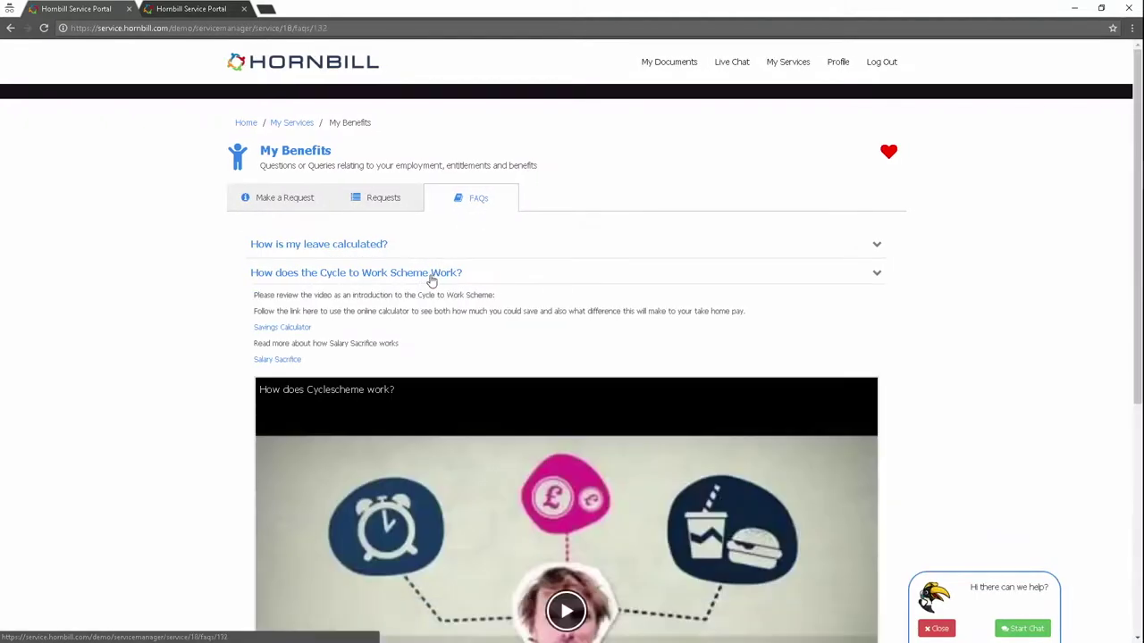
left_click(354, 245)
left_click(302, 202)
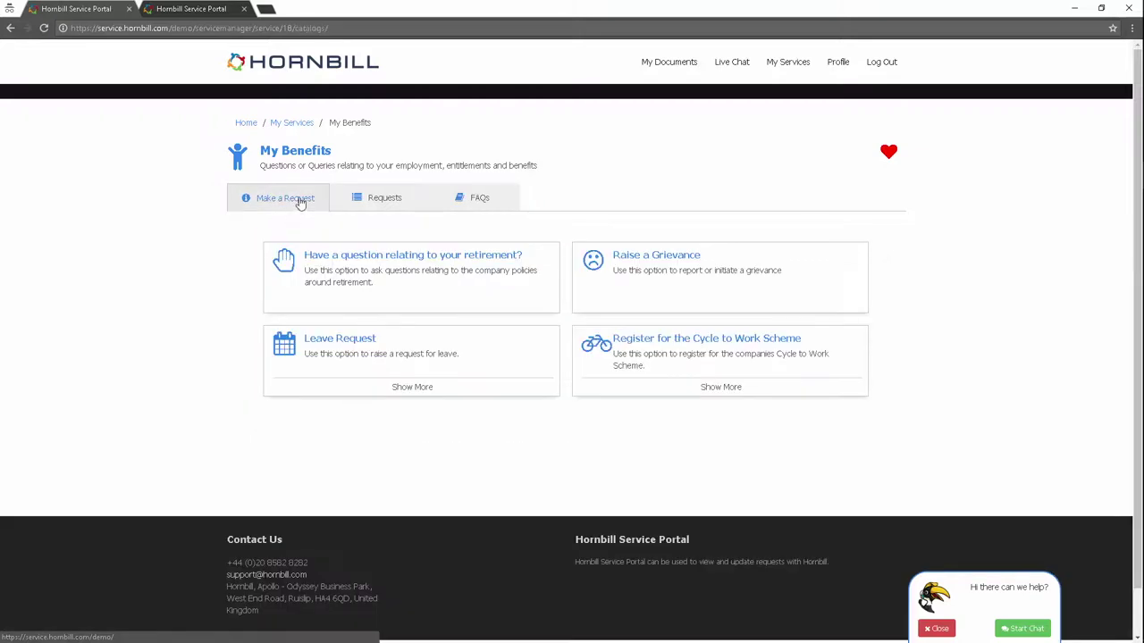
left_click(699, 347)
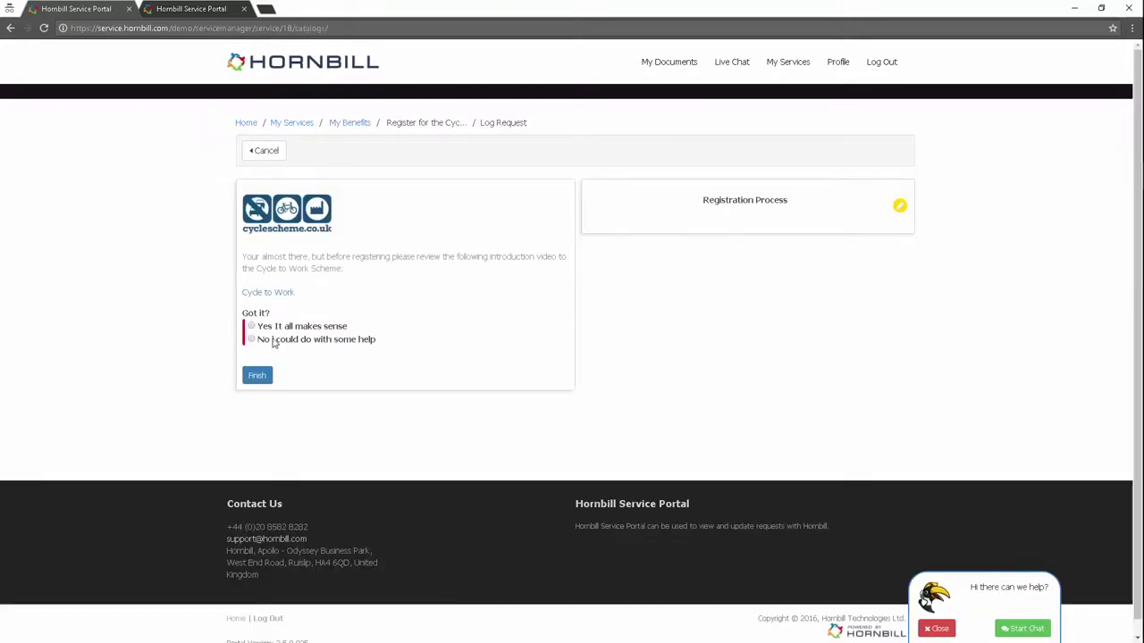
left_click(252, 327)
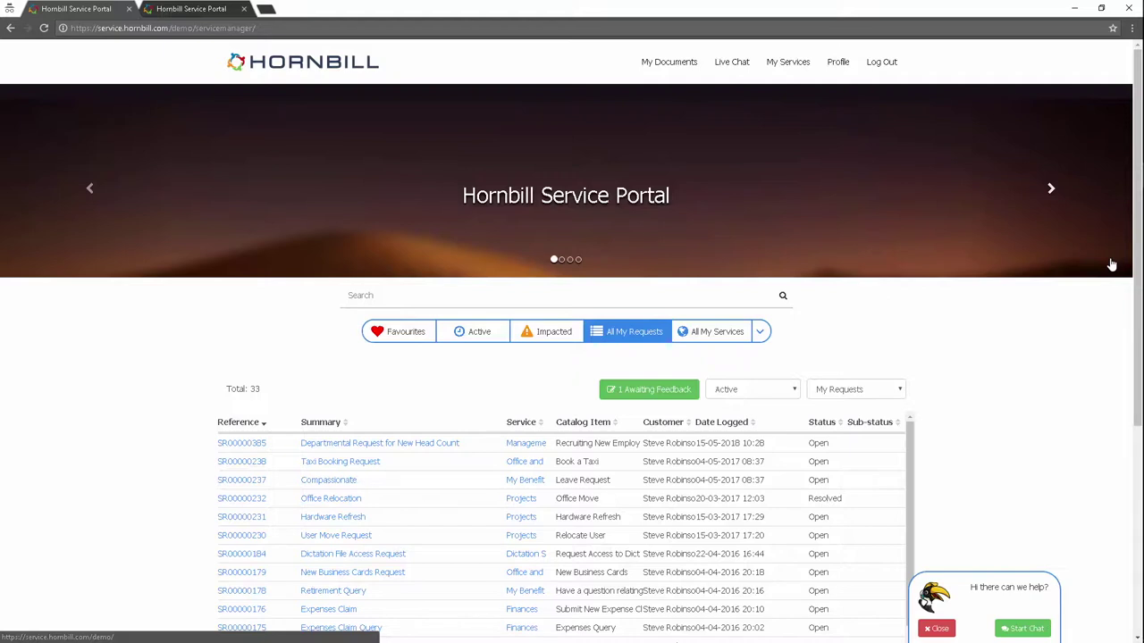
Step: Open request SR00000385, Departmental Request for New Head Count, from All My Requests
left_click(332, 445)
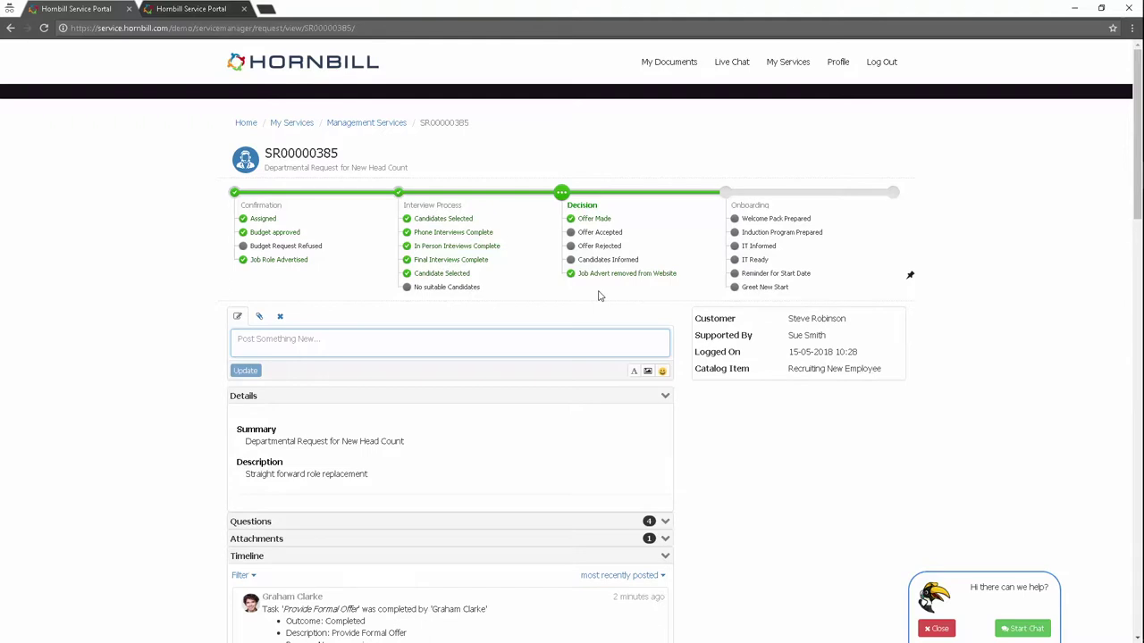
Step: Open the Home Working service and read its VPN troubleshooting guide FAQ
left_click(785, 64)
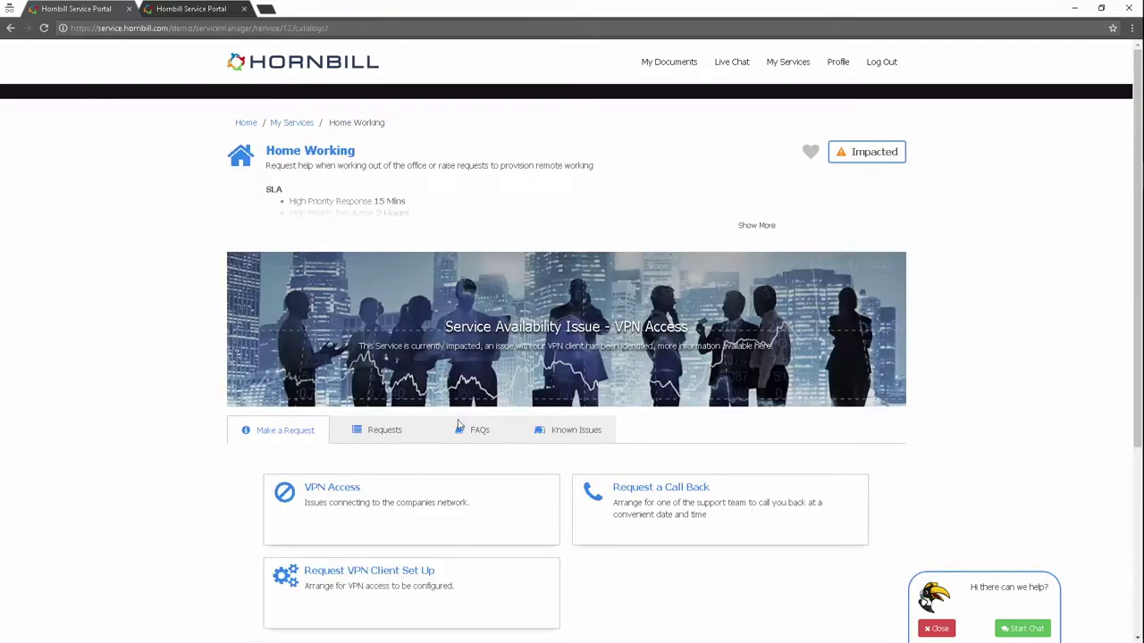
left_click(476, 430)
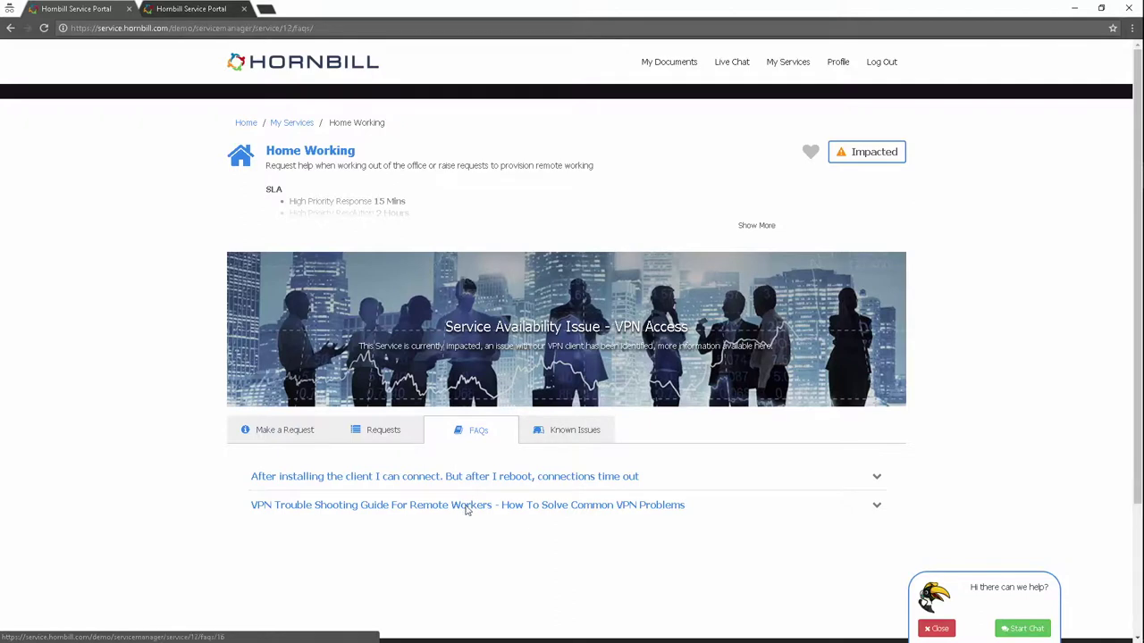
left_click(465, 505)
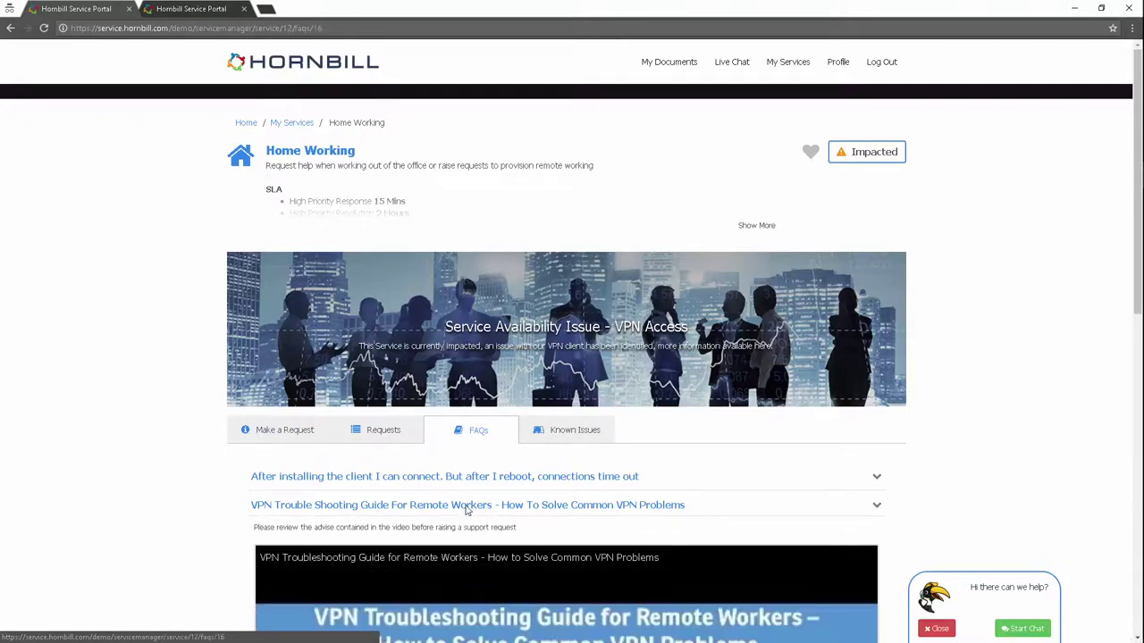
left_click(292, 432)
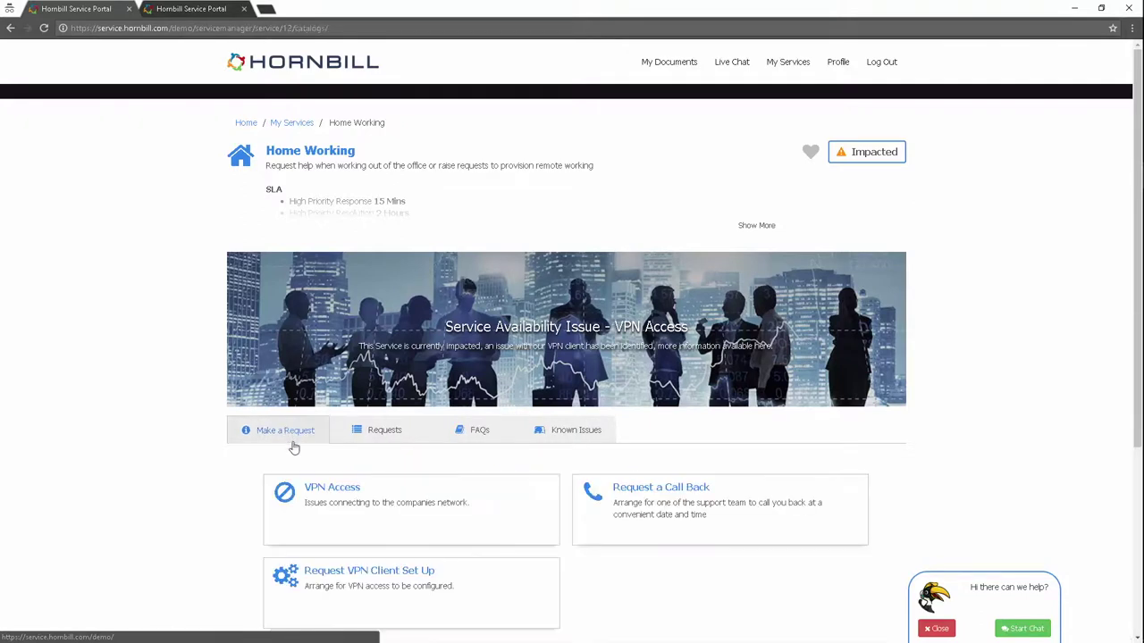
Step: Submit VPN Access answers: Connection Refused, issue persists, still unable to connect, note 'Still unable to access the VPN'
left_click(314, 494)
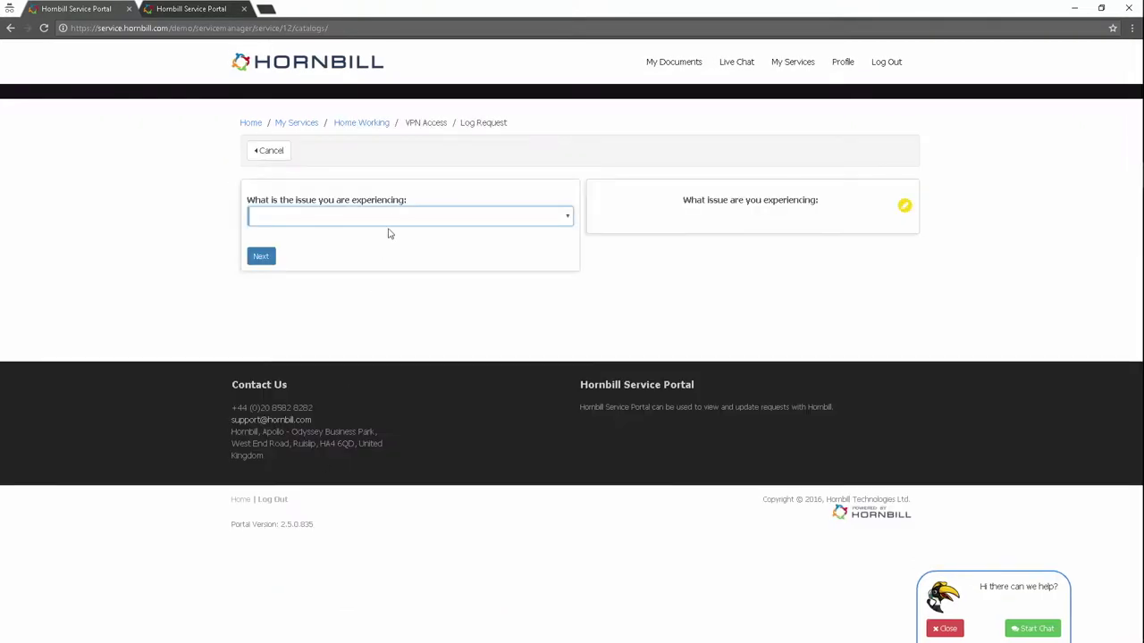
left_click(360, 221)
left_click(295, 243)
left_click(260, 258)
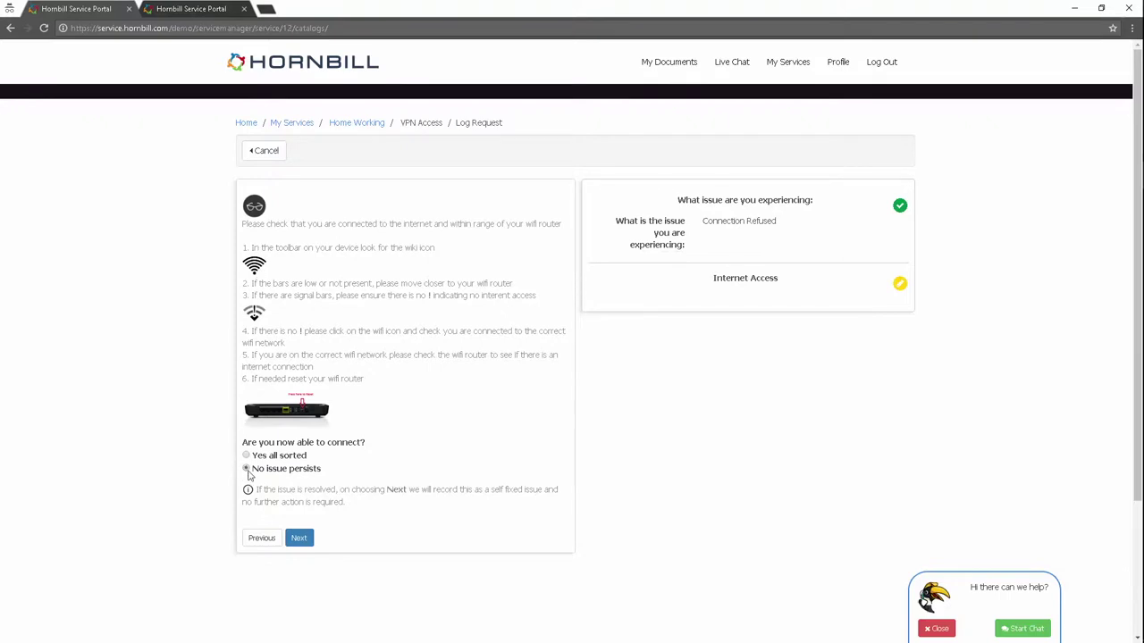
left_click(246, 470)
left_click(299, 539)
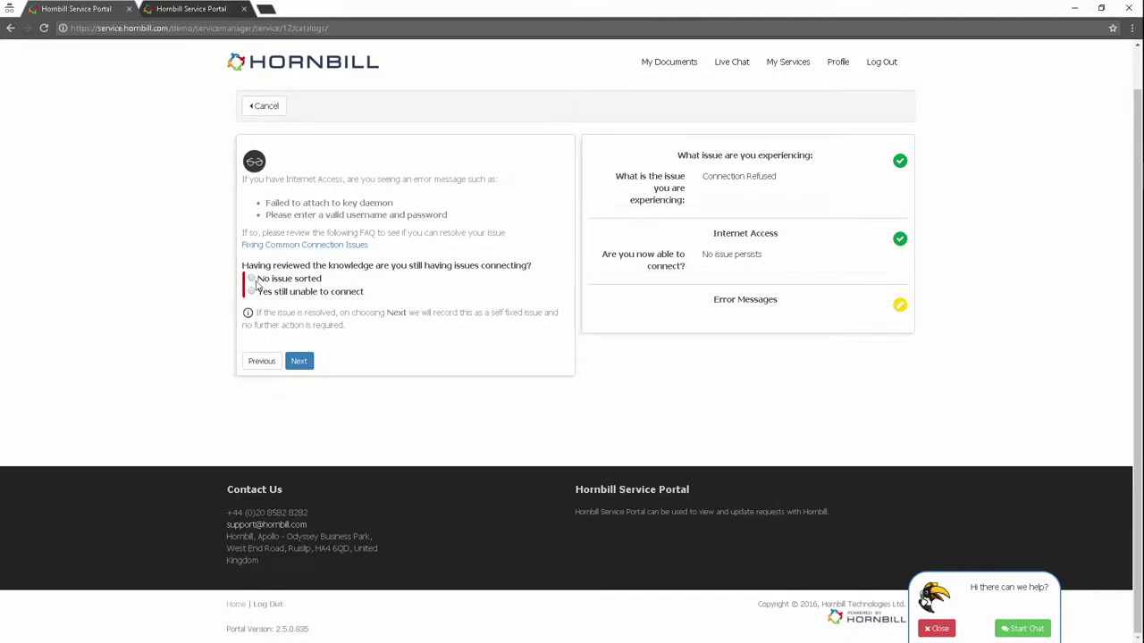
left_click(252, 293)
left_click(256, 331)
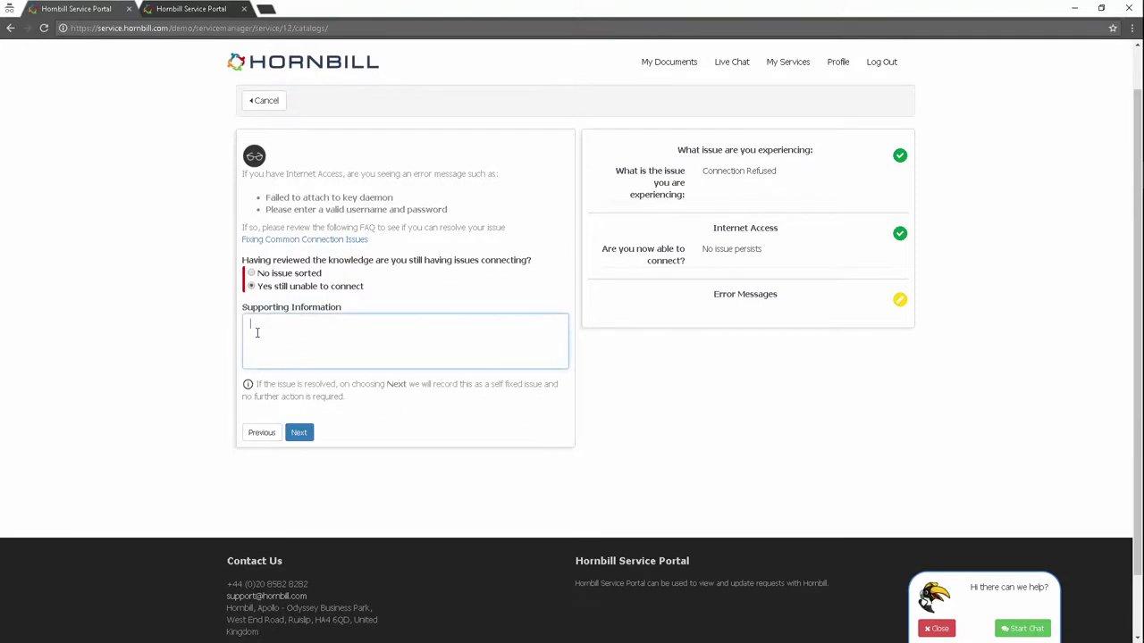
type("Still unable to access the VPN")
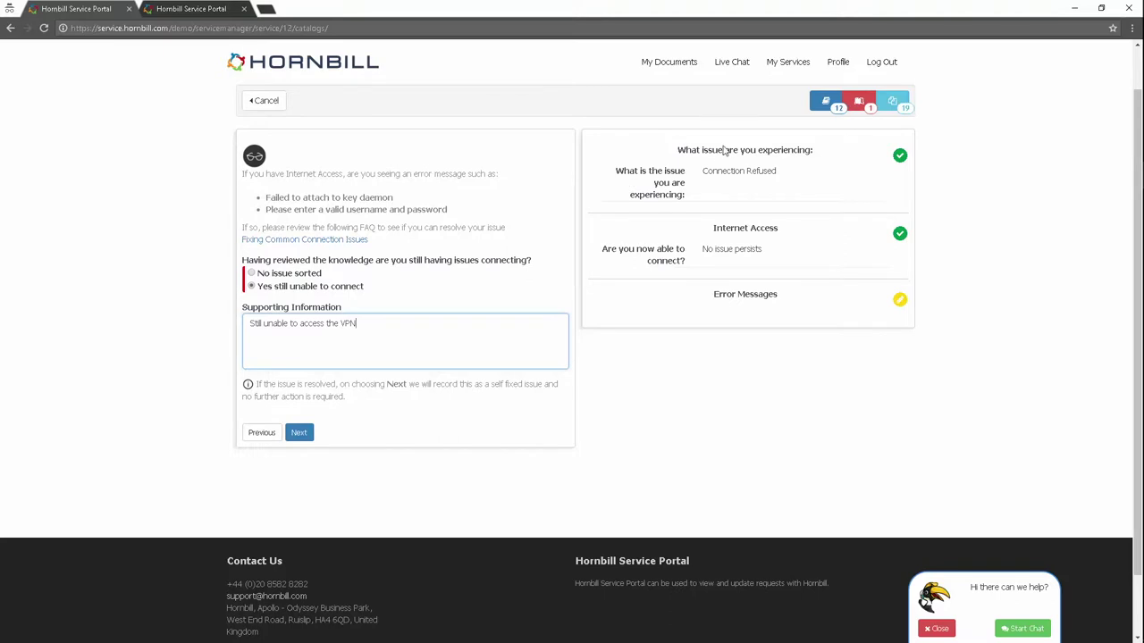
Step: Open the Knowledge Centre's related articles and view its Known Issues list
left_click(825, 102)
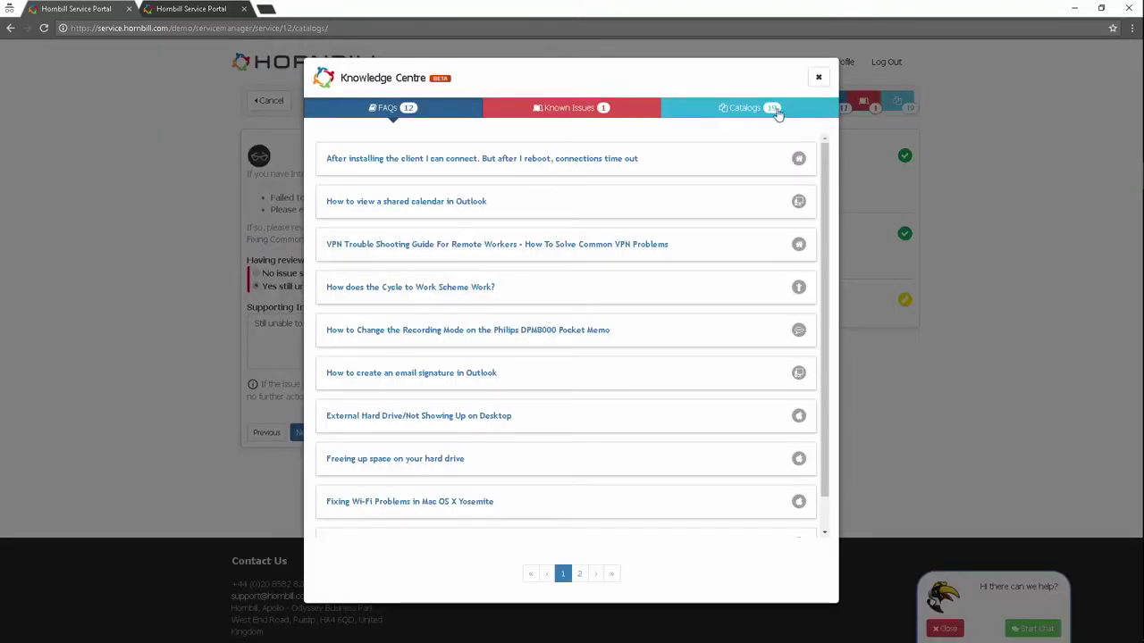
left_click(540, 115)
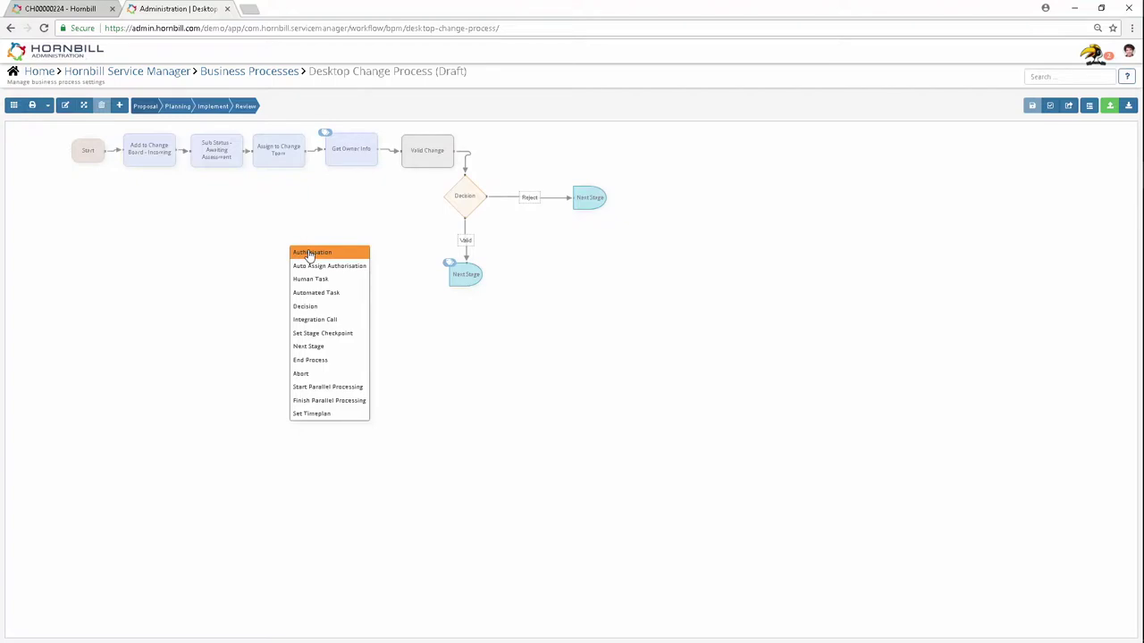
Step: Add, then delete the Authorisation node after the Decision, and save the Desktop Change Process
left_click(310, 253)
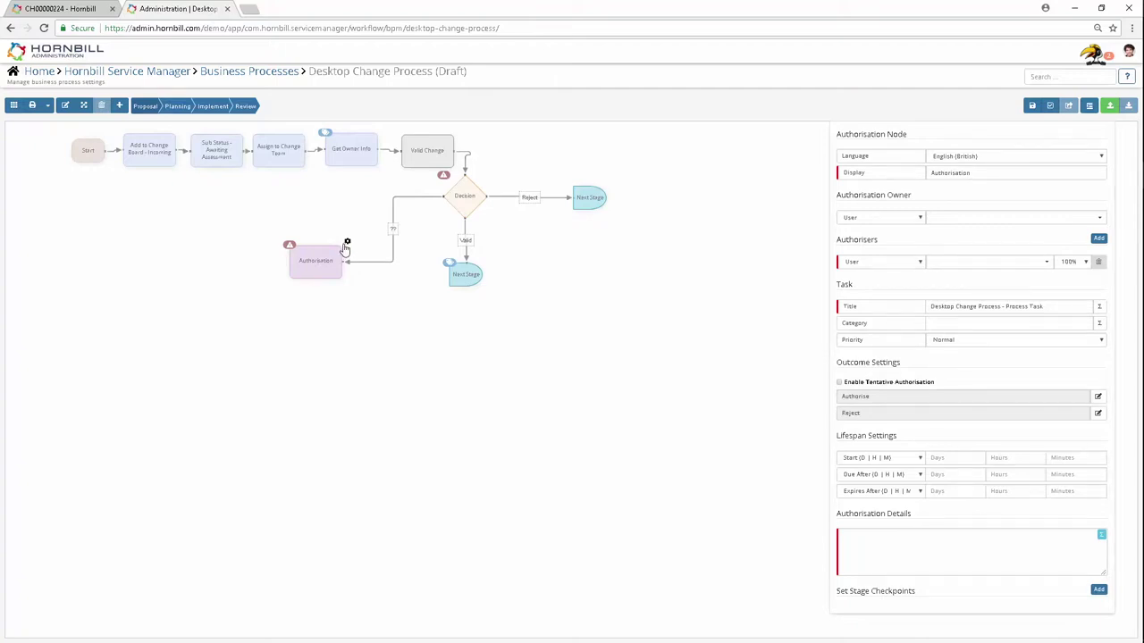
right_click(328, 259)
left_click(349, 319)
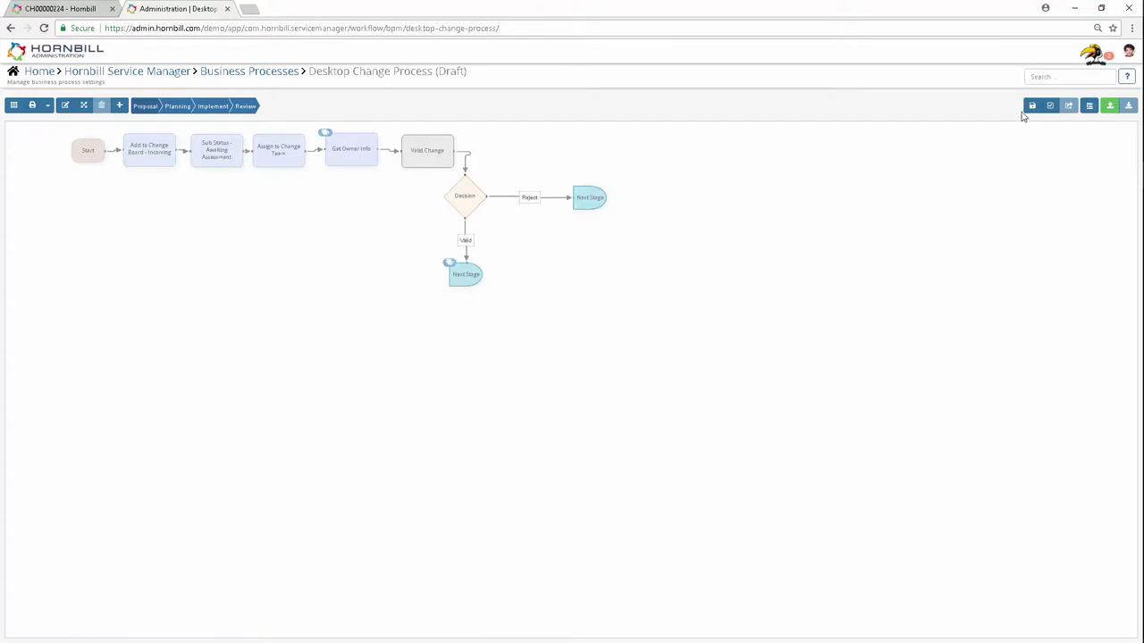
left_click(1032, 106)
Step: Review the Planning stage's information and checkpoints, then return to the change request
left_click(1069, 106)
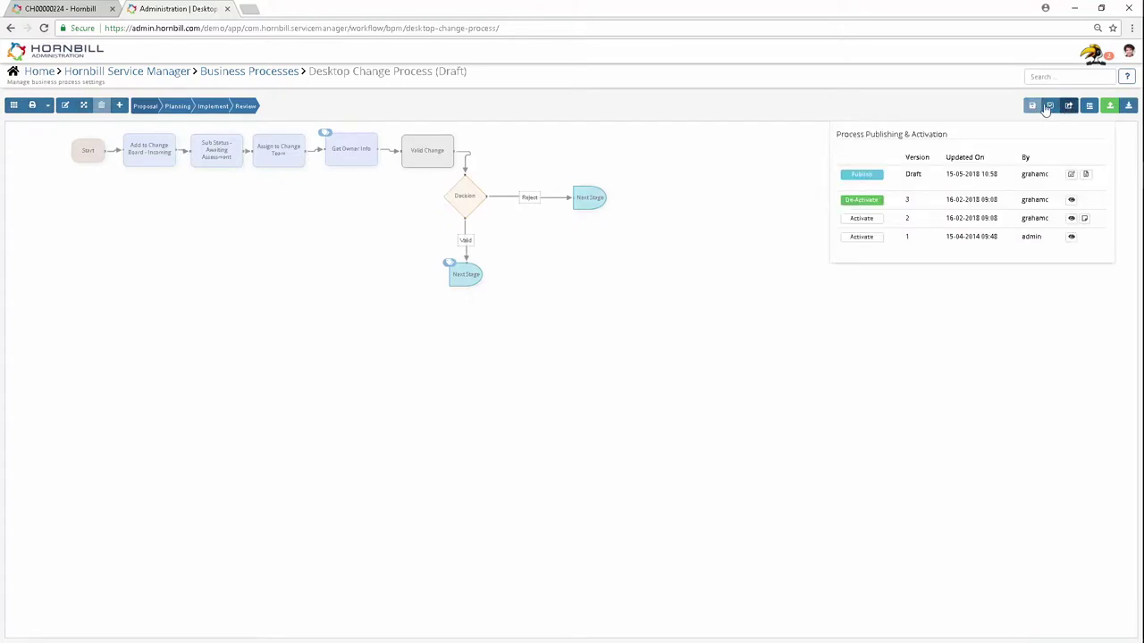
left_click(175, 106)
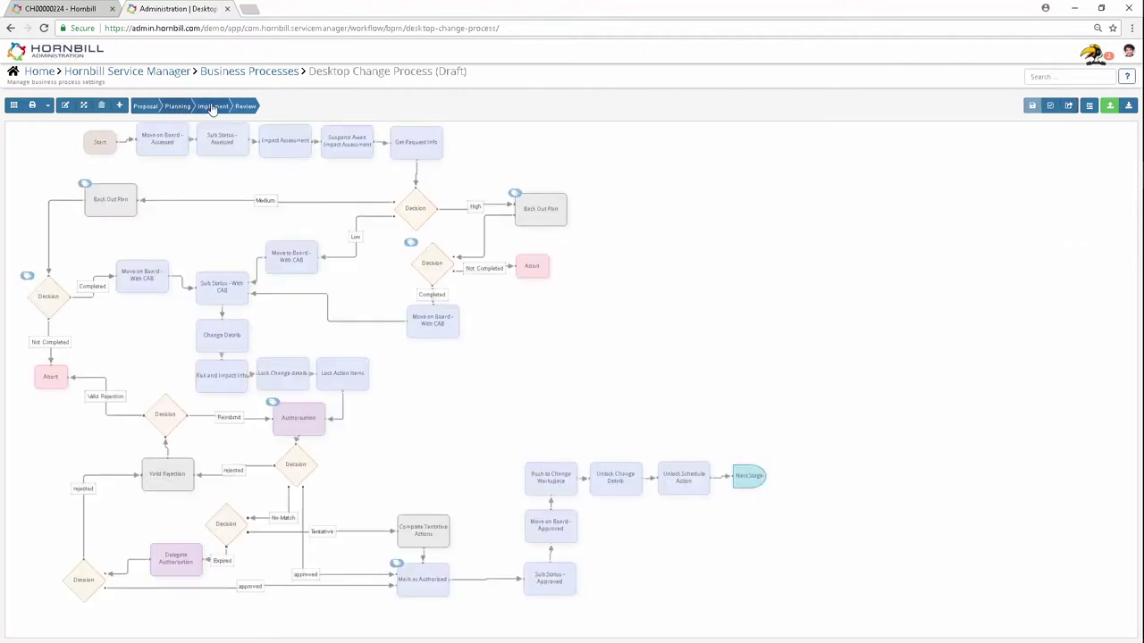
left_click(65, 106)
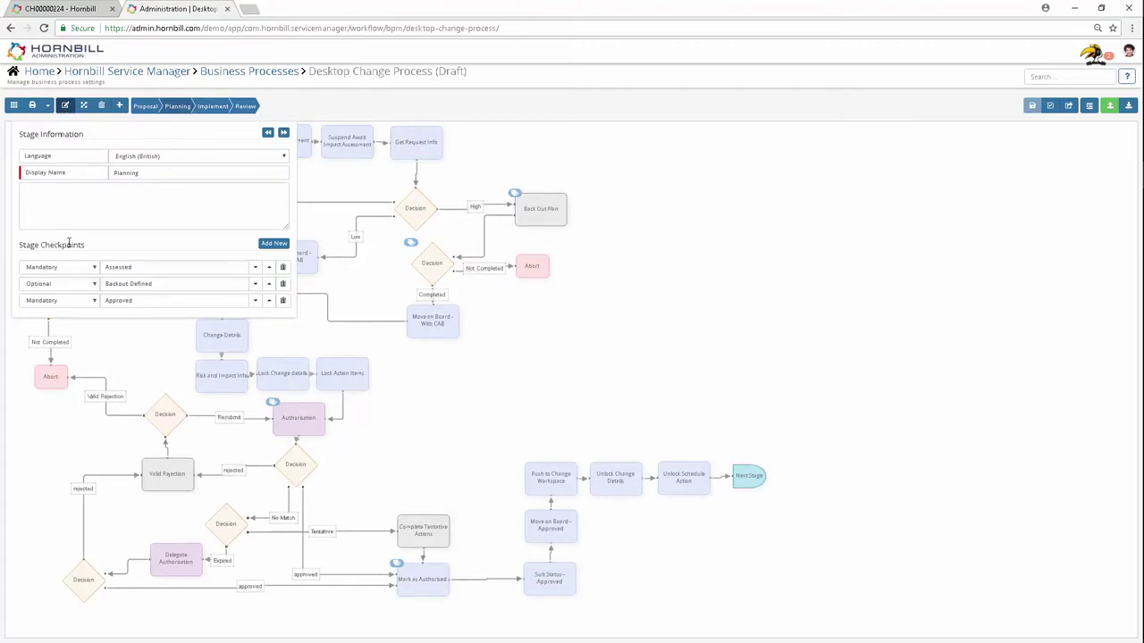
left_click(60, 9)
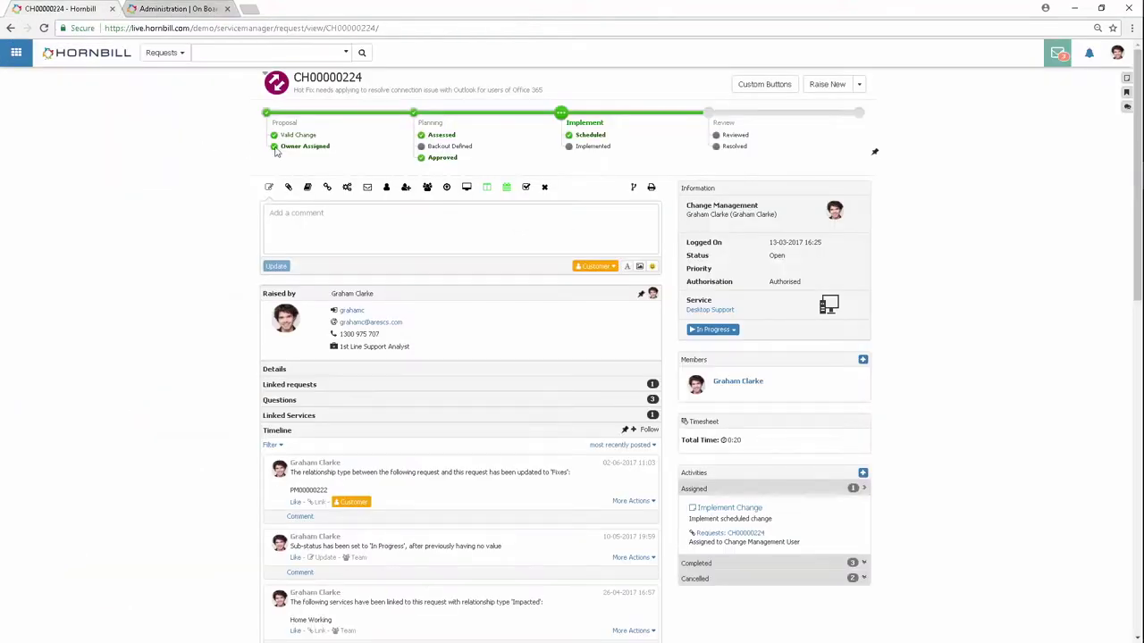
Step: Check which boards list the change request and open the Change Management board
left_click(487, 187)
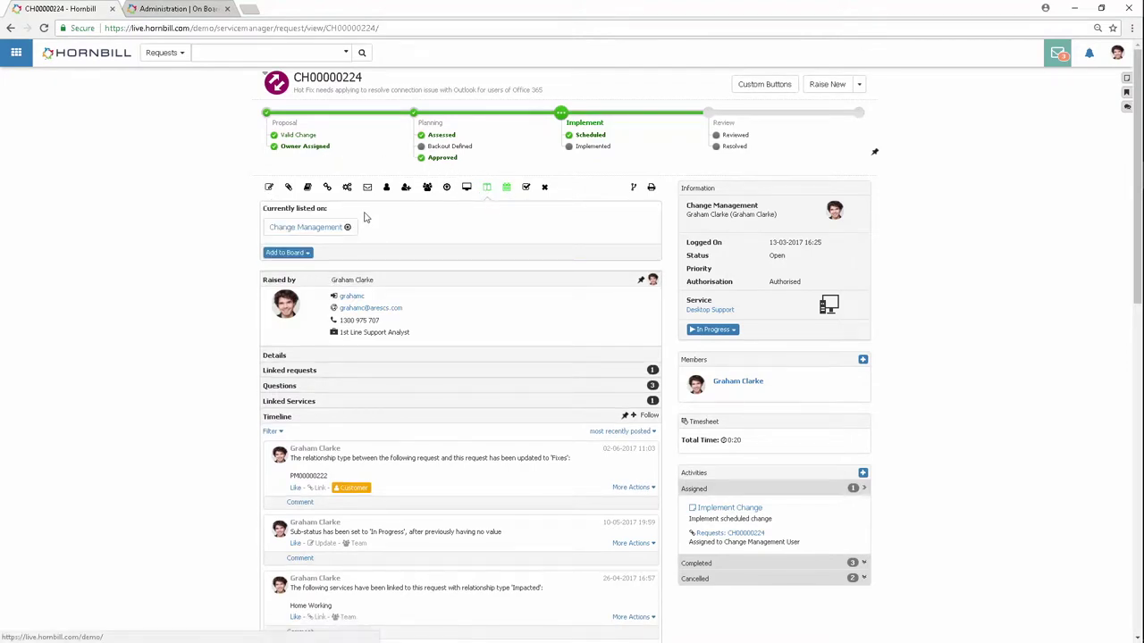
left_click(331, 229)
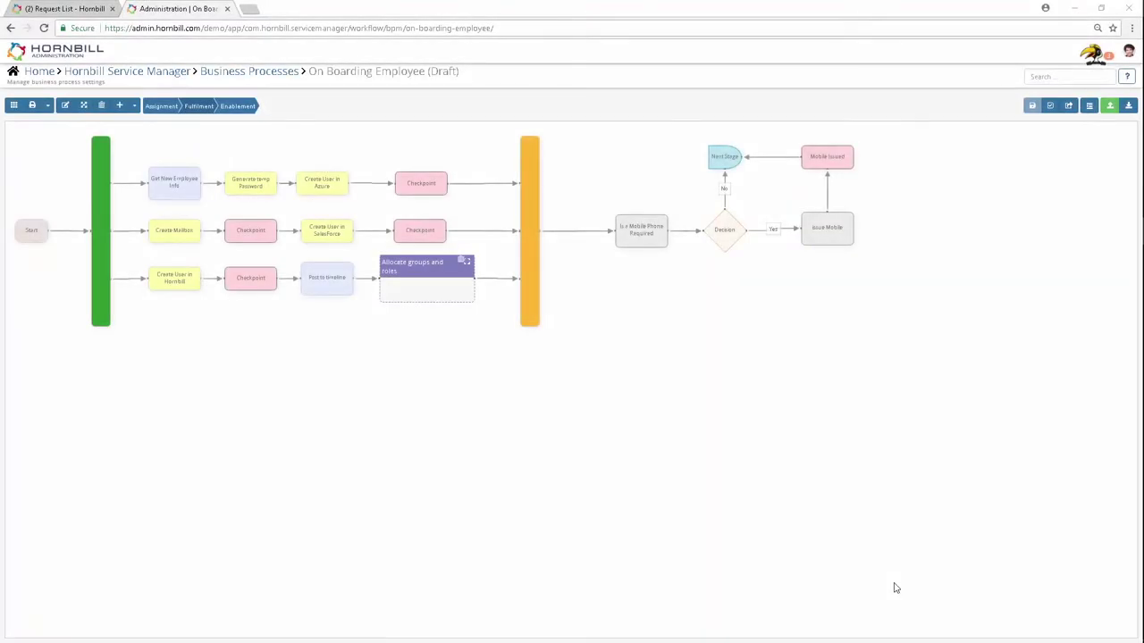
Step: Inspect the Create User in Hornbill node, then add an Integration Call node off the Decision
left_click(205, 266)
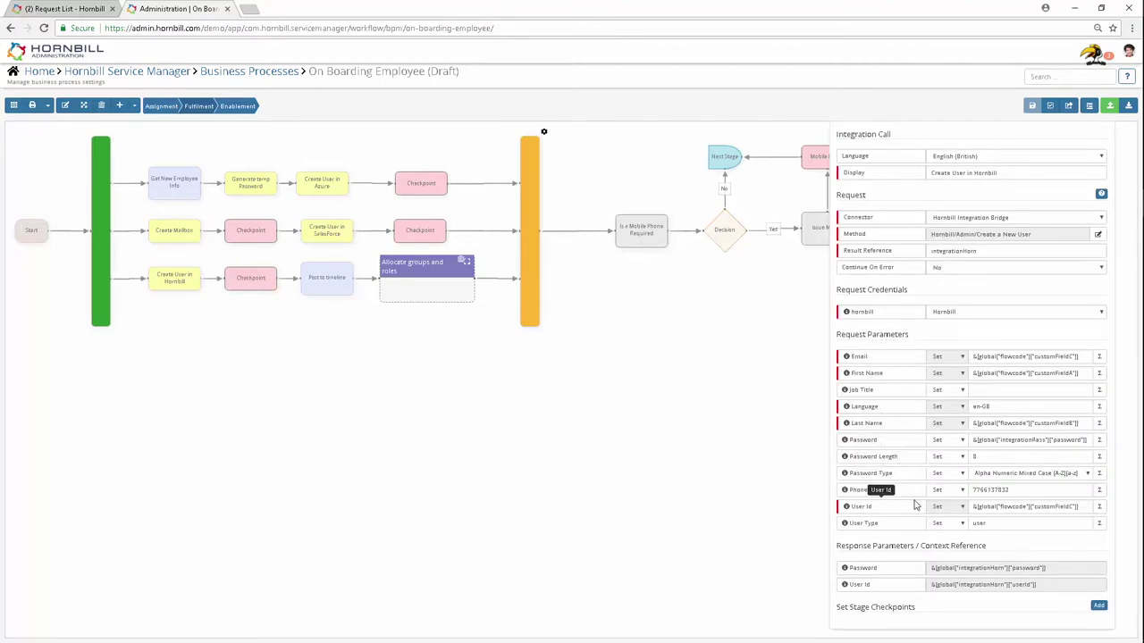
left_click(697, 477)
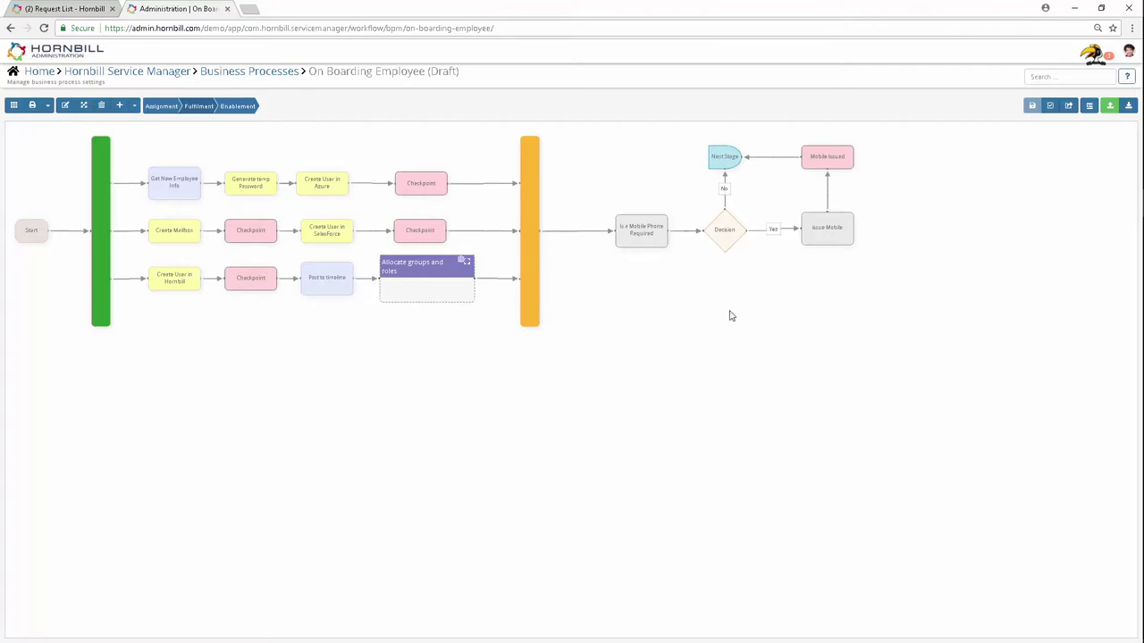
mouse_move(725, 266)
left_click_drag(725, 267, 672, 382)
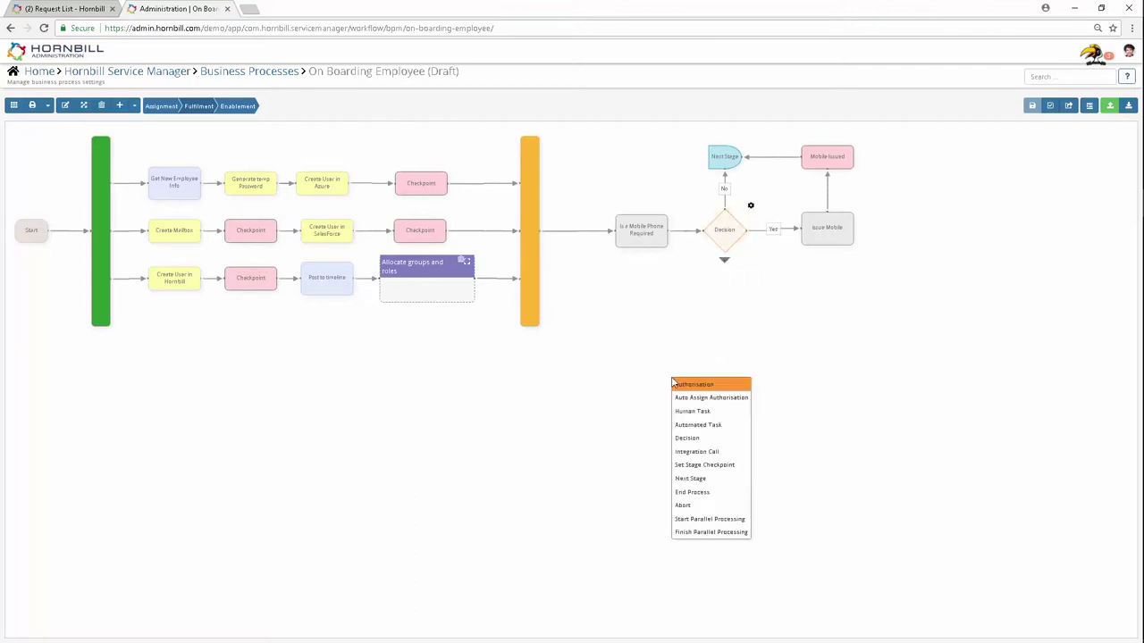
left_click(698, 454)
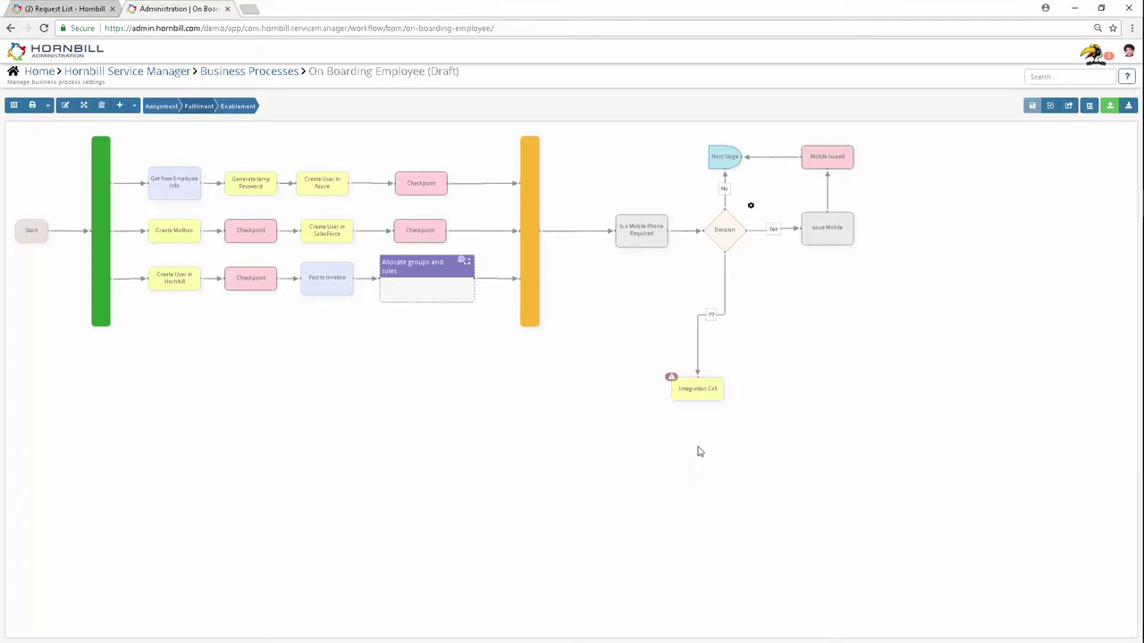
Step: Set the Integration Call node's method to Microsoft > Azure > Users > Create User
left_click(728, 375)
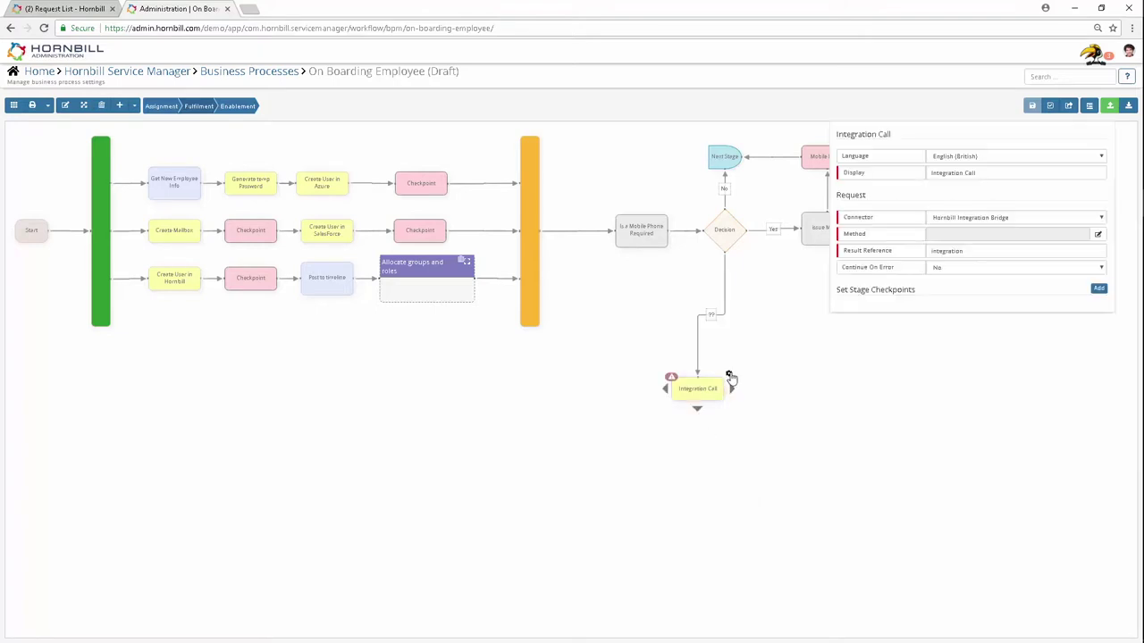
left_click(1097, 235)
left_click_drag(702, 125, 703, 220)
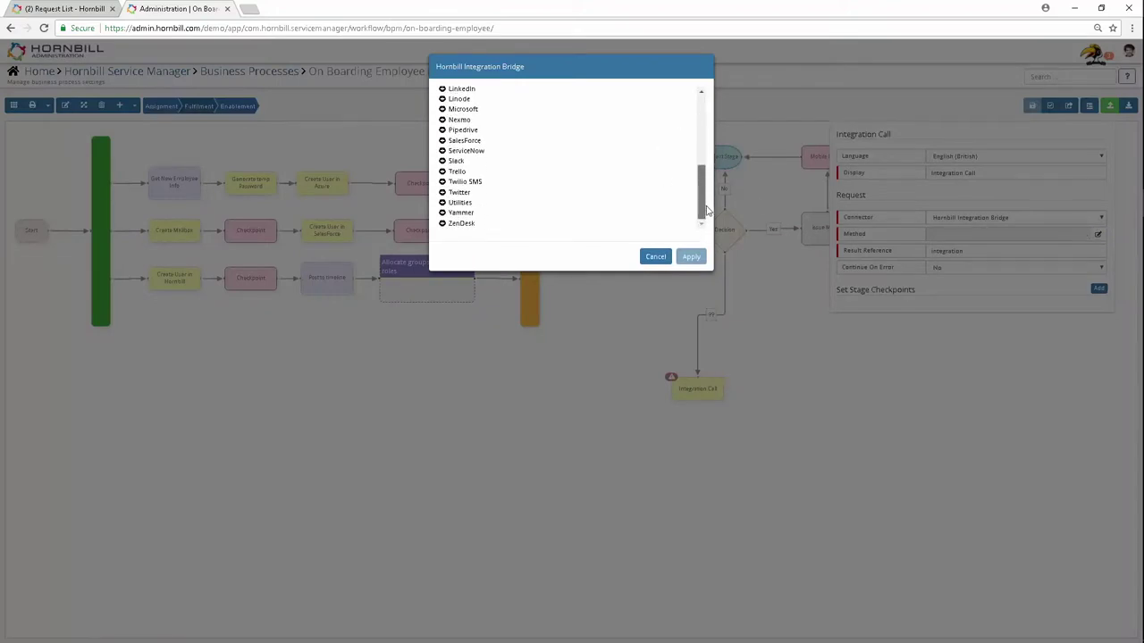
scroll(458, 167, "up", 2)
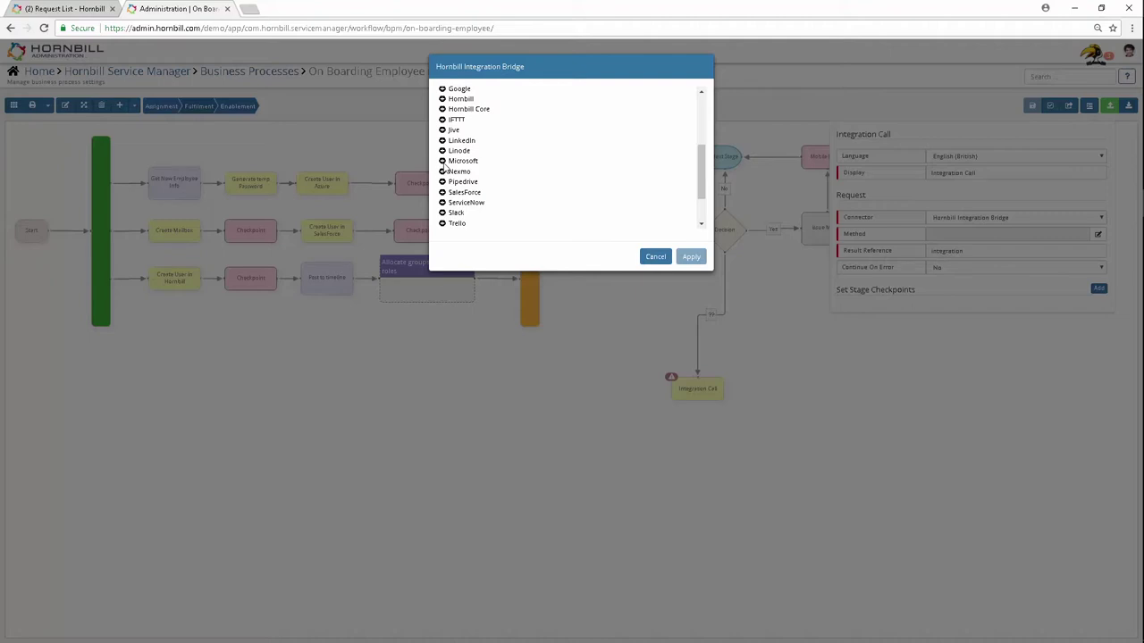
left_click(443, 162)
left_click(450, 170)
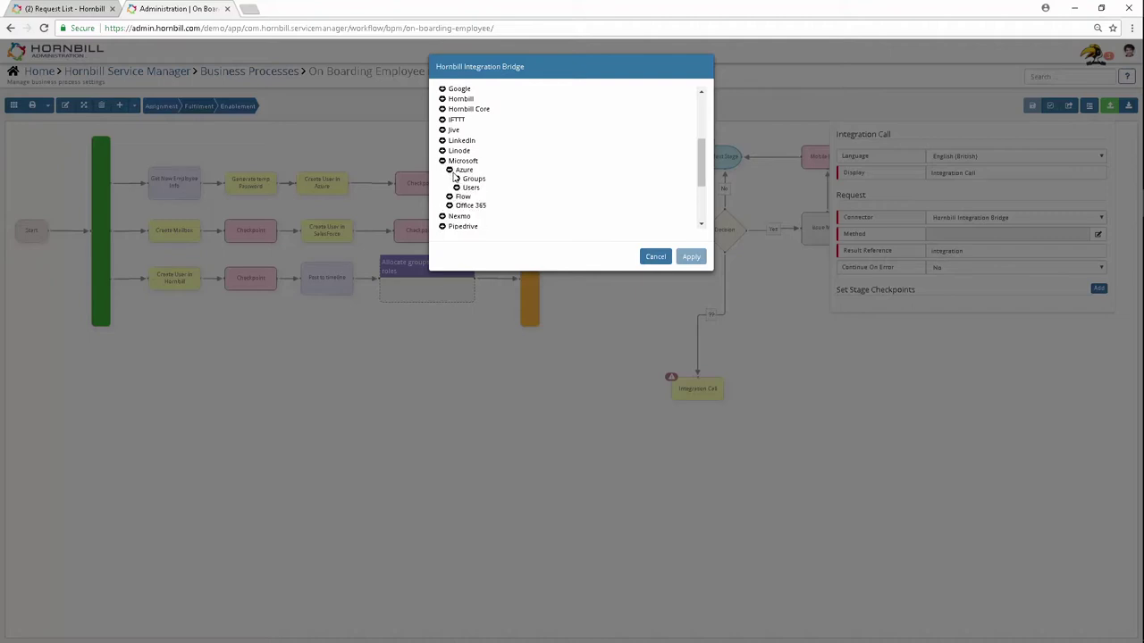
left_click(457, 188)
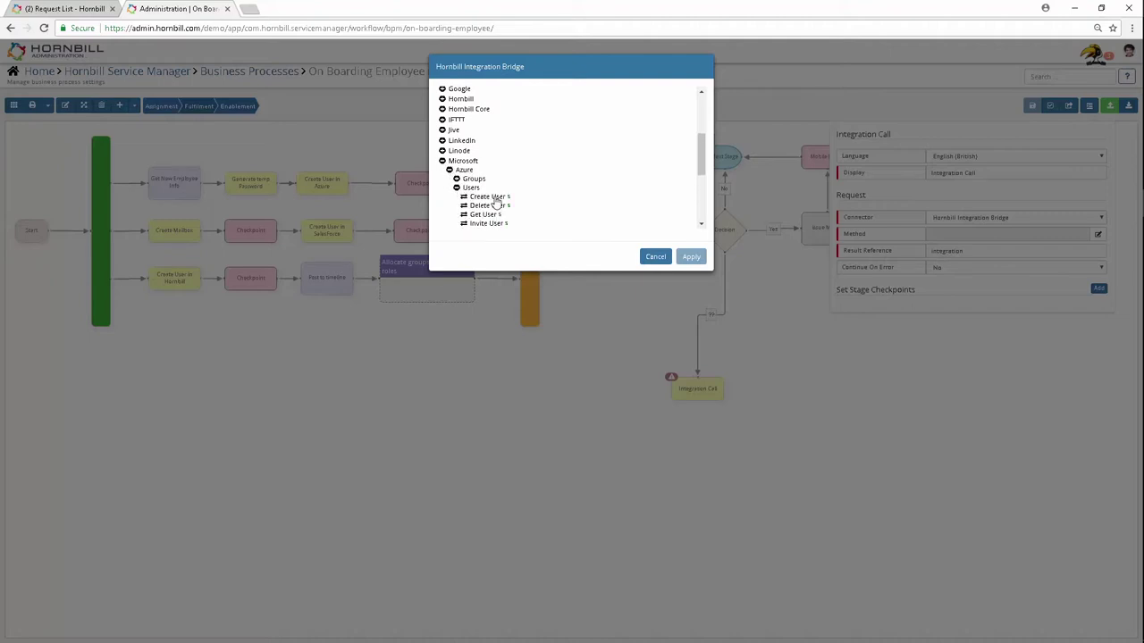
left_click(495, 198)
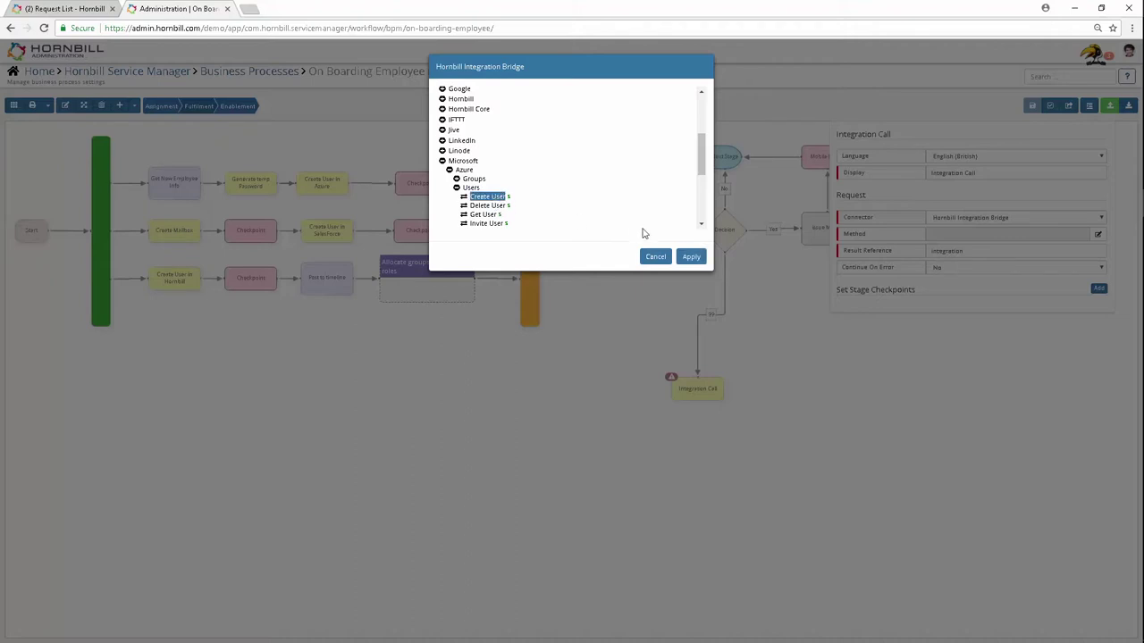
left_click(691, 258)
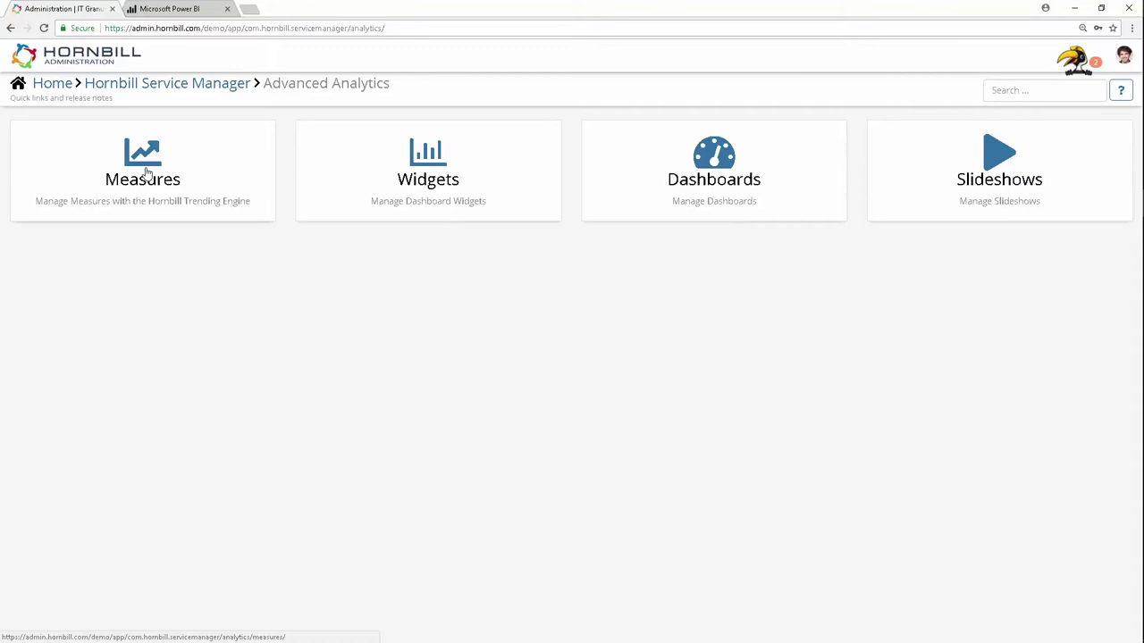
Step: Open the Advanced Analytics Measures list with its scorecards and sparklines
left_click(146, 172)
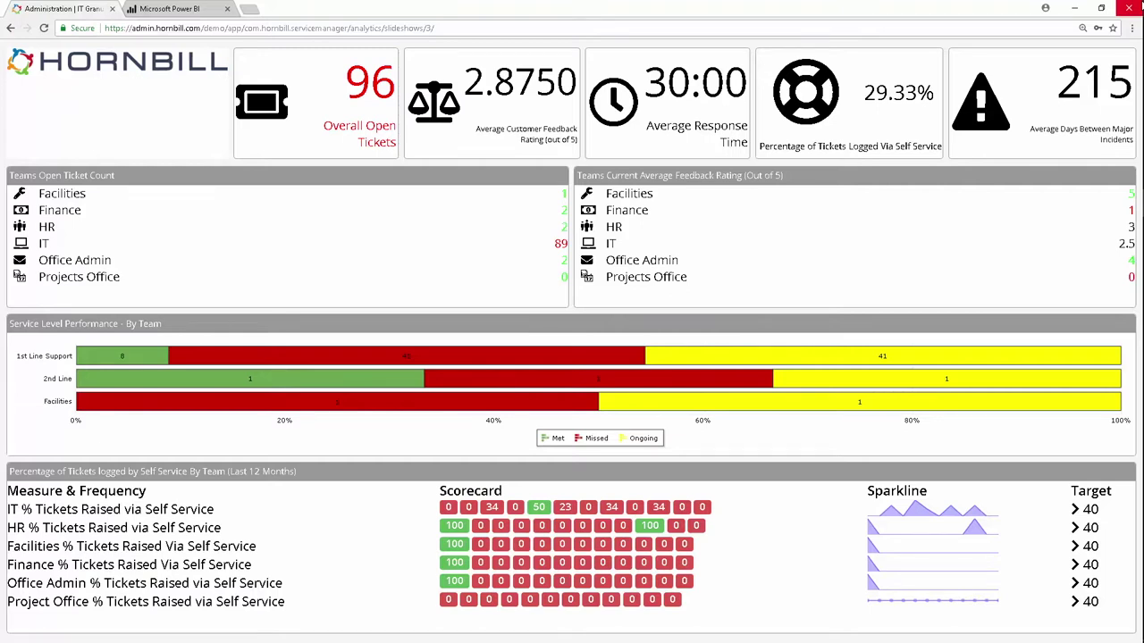
Step: Switch from the analytics slideshow to the Power BI dashboard tab with Ctrl+Tab
key("ctrl+Tab")
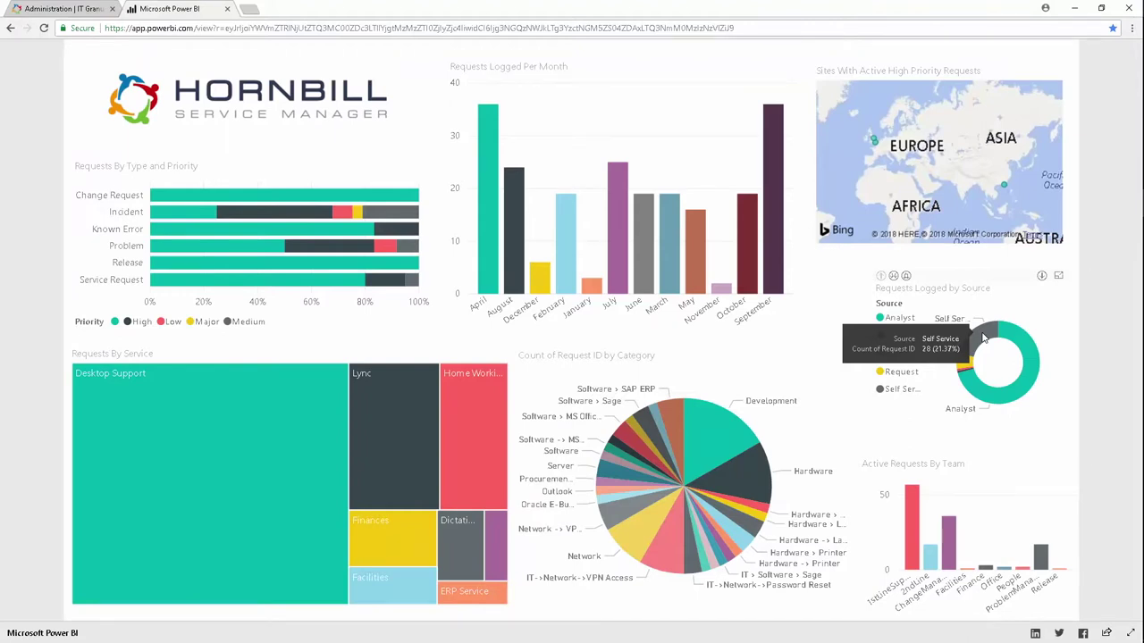
Step: Filter the Power BI dashboard to Self Service using the Requests Logged by Source donut chart
left_click(983, 338)
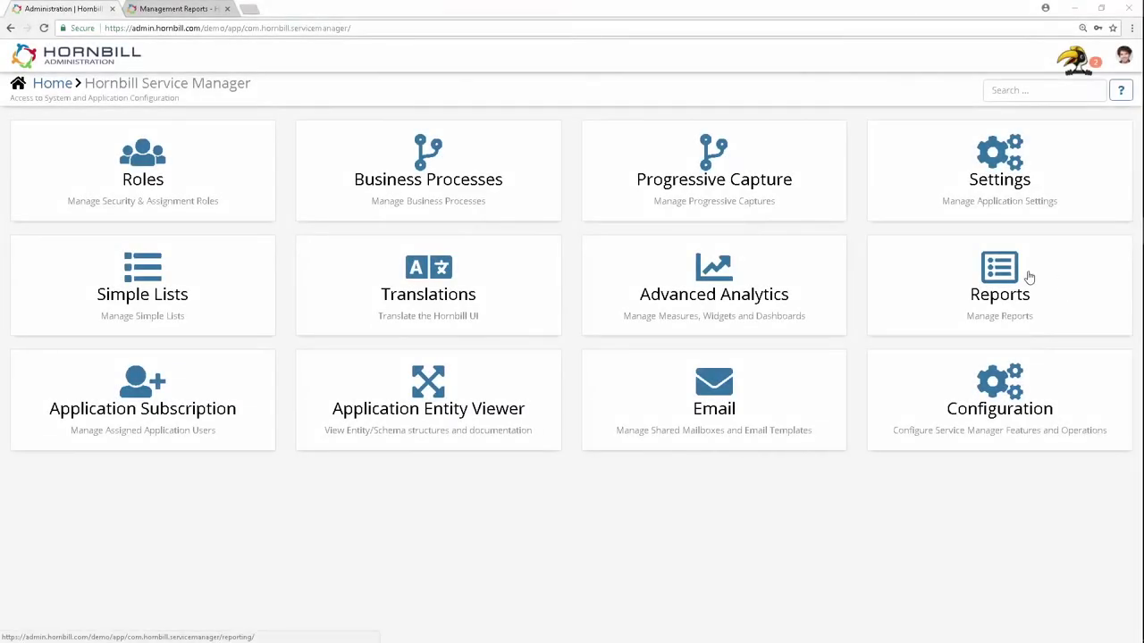
Step: Open the Active Incidents by Priority report and view its output formats and monthly schedule
left_click(1029, 277)
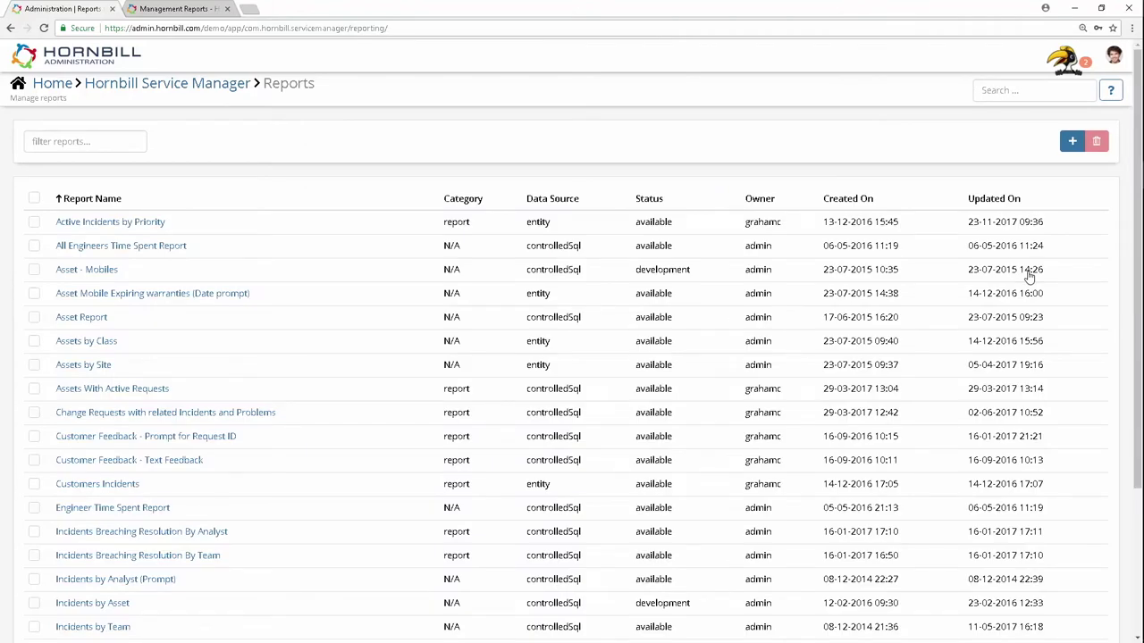
left_click(122, 222)
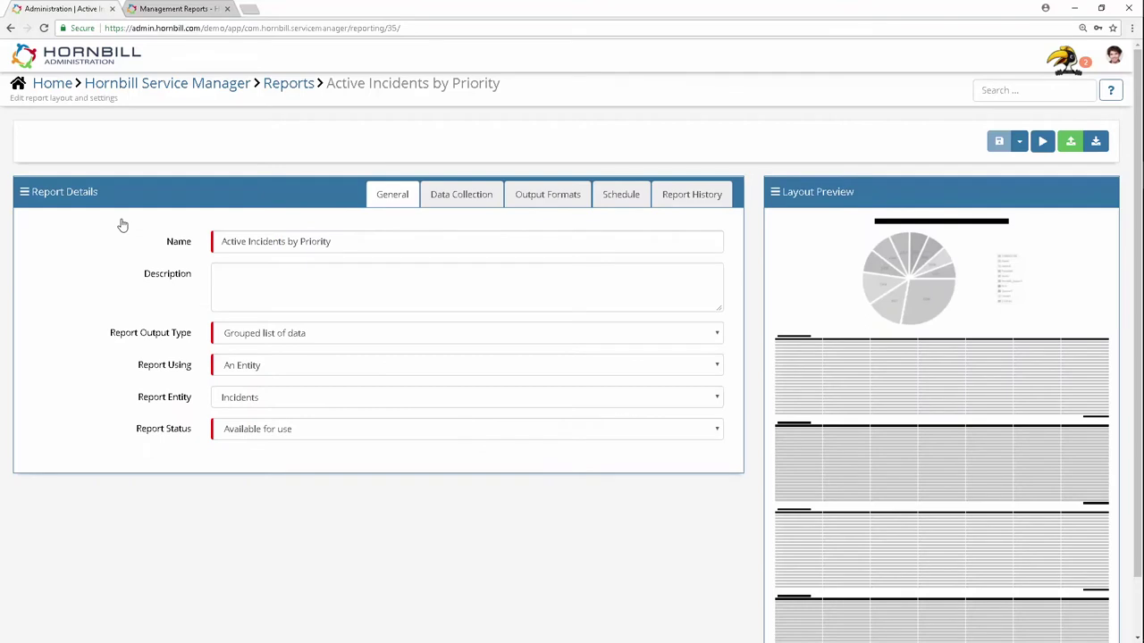
left_click(555, 198)
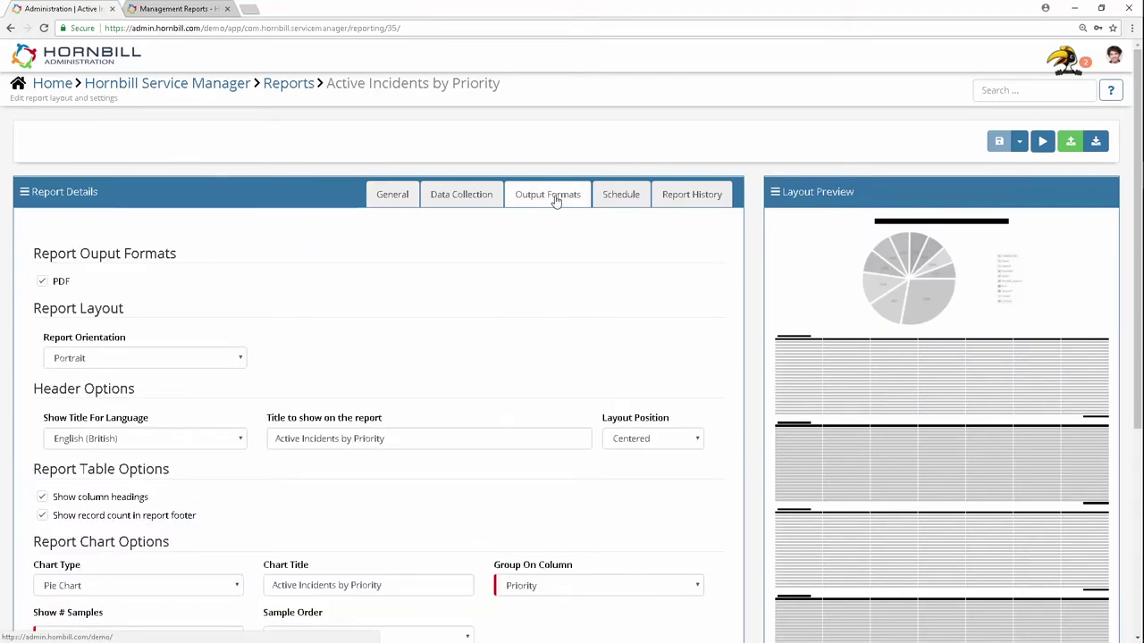
left_click(623, 199)
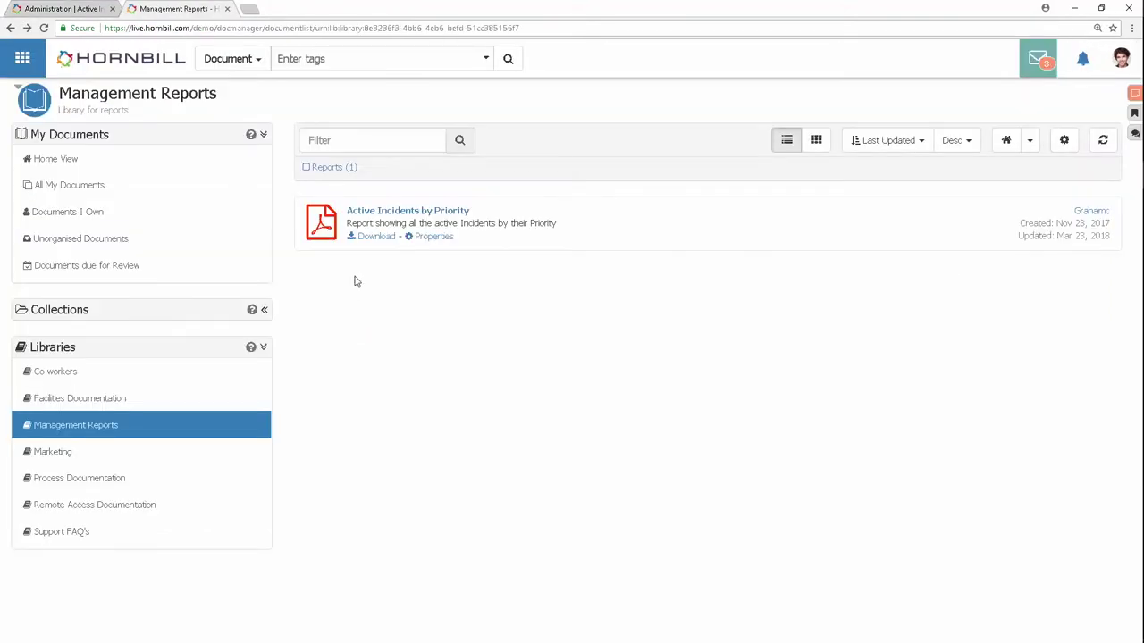
Step: Open the Active Incidents by Priority document, expand its six revisions, and open the PDF file
left_click(368, 212)
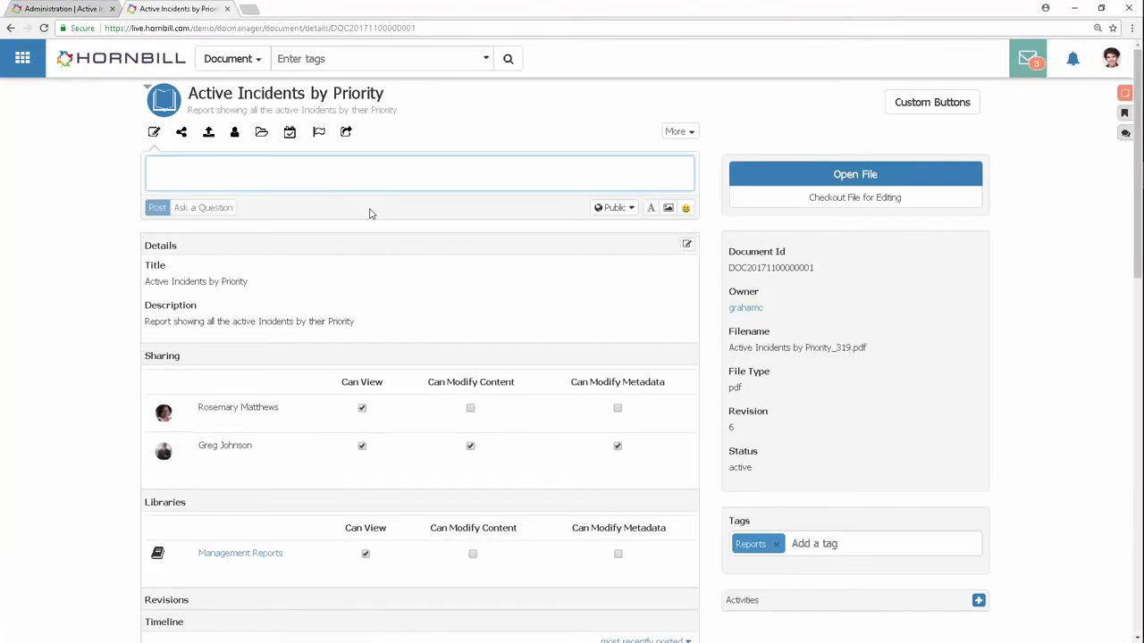
scroll(108, 414, "down", 8)
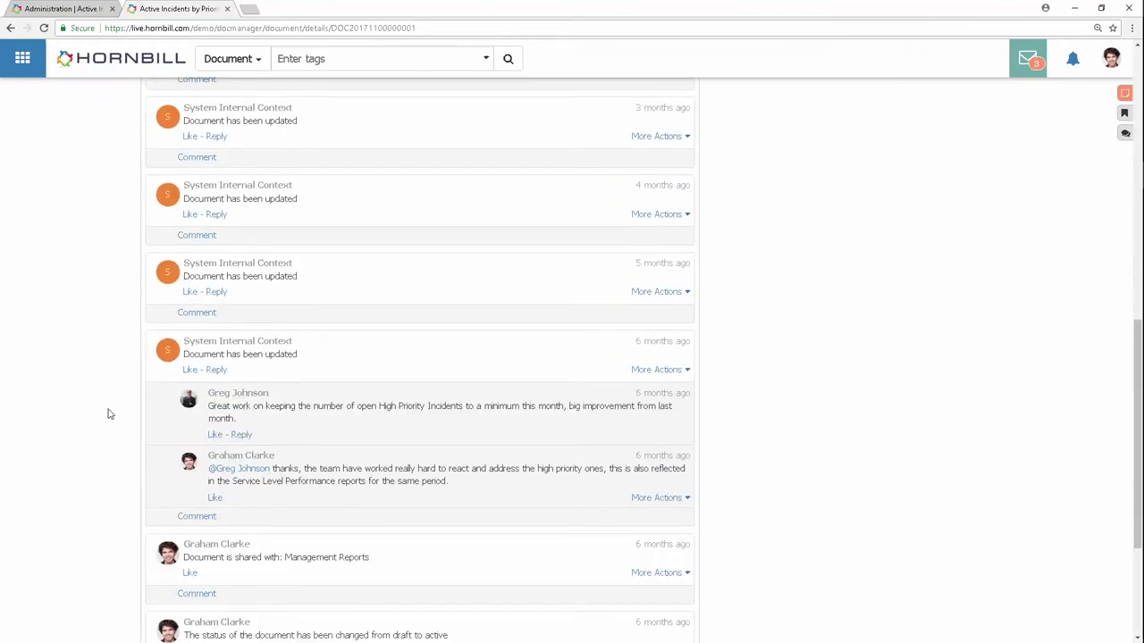
scroll(108, 414, "up", 5)
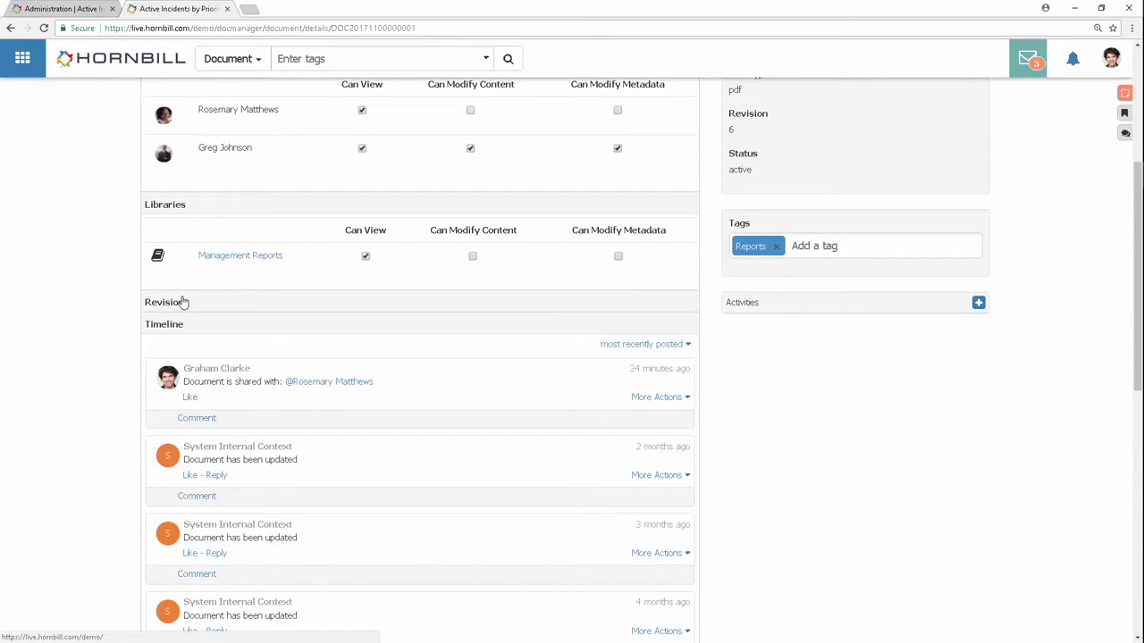
left_click(170, 302)
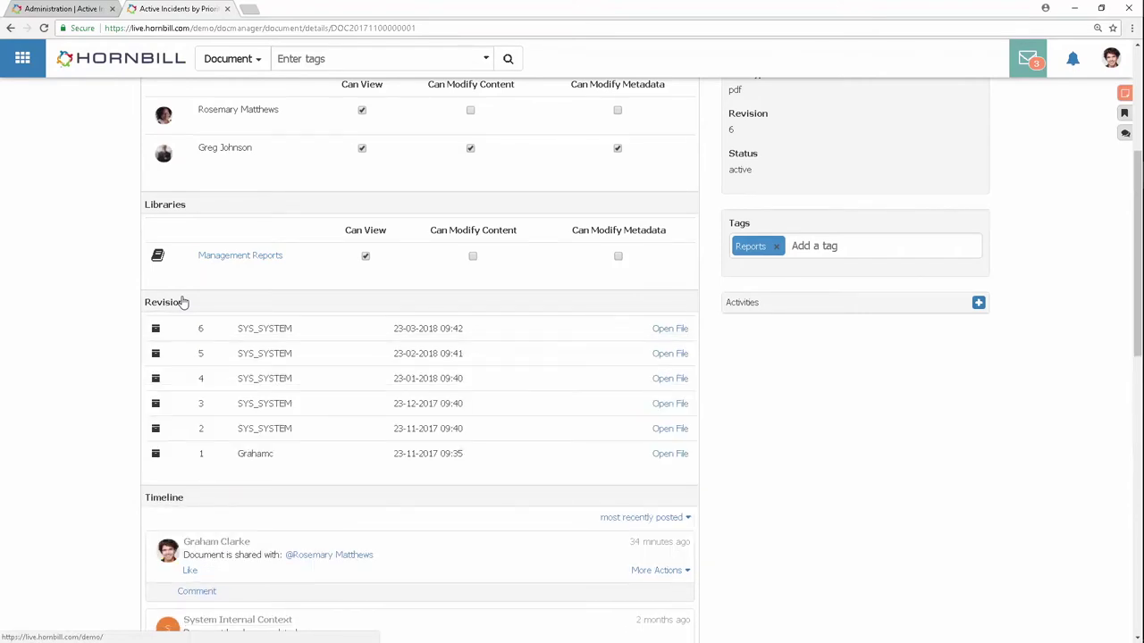
scroll(183, 302, "up", 4)
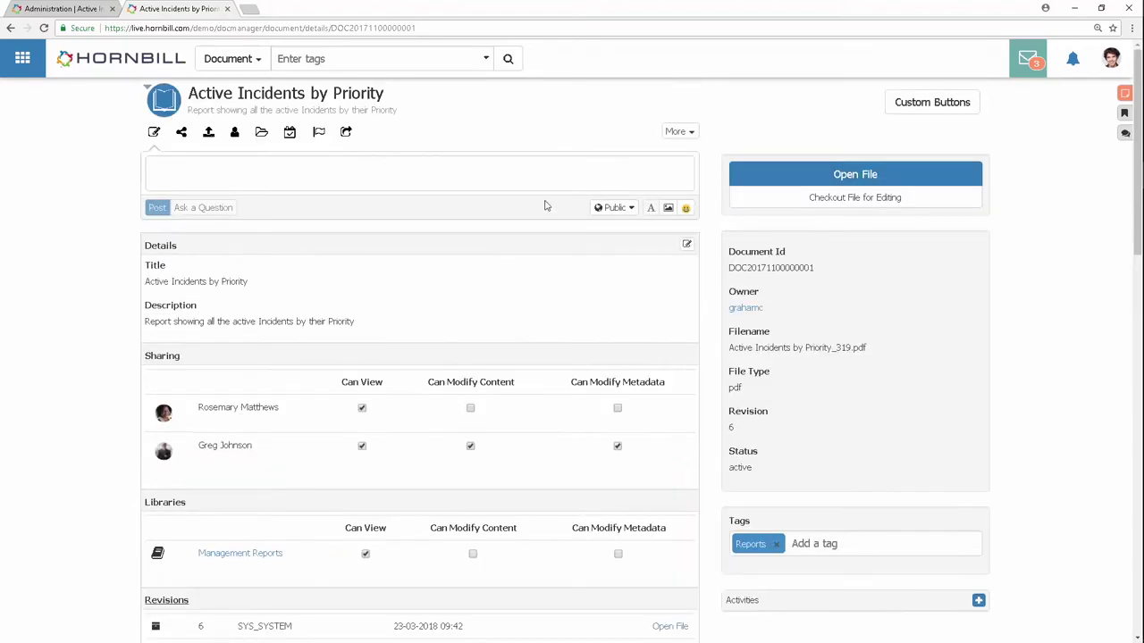
left_click(788, 182)
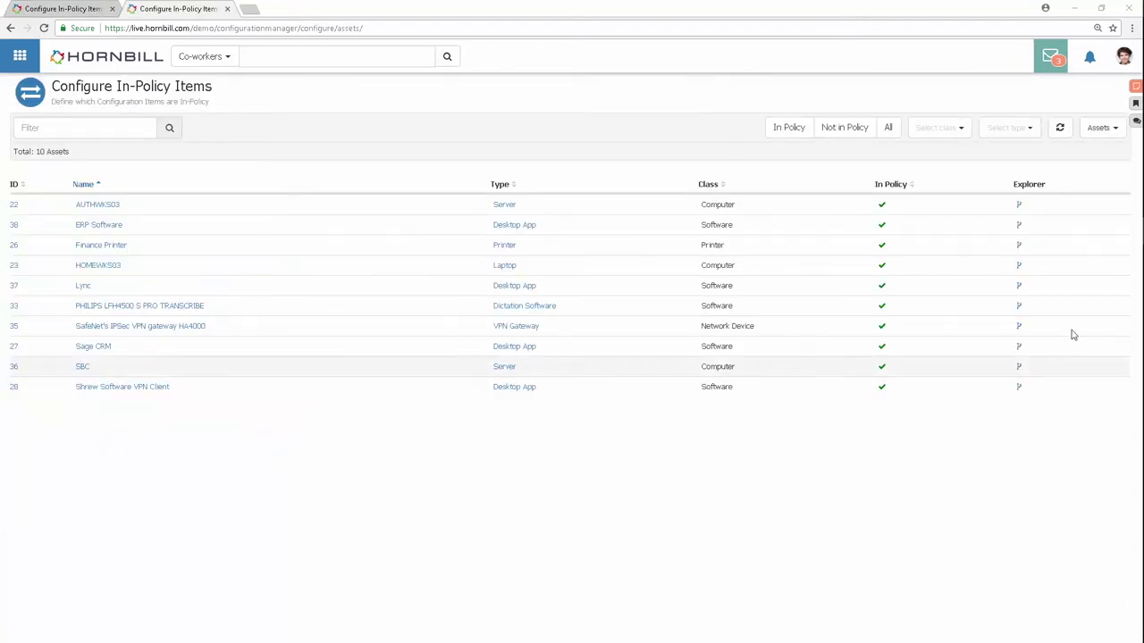
Step: Explore HOMEWKS03's relationships and expand the devices linked through SafeNet's IPsec VPN gateway
left_click(1019, 267)
left_click(405, 301)
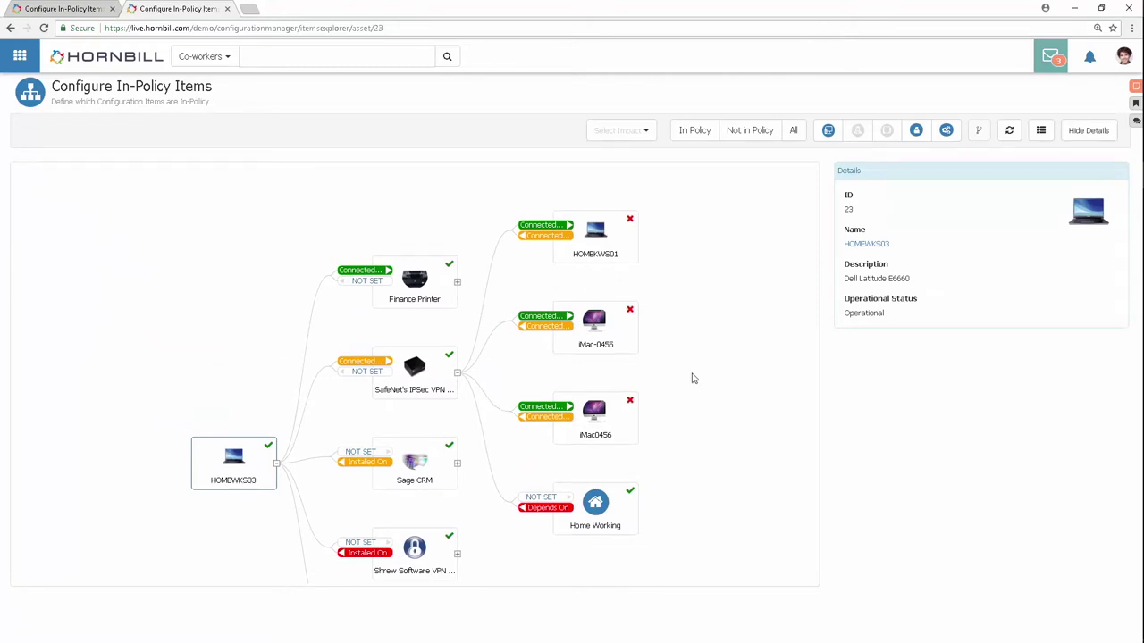
Step: Open HOMEWKS03, expand and collapse its Financial Information, then view and close its history
left_click(866, 244)
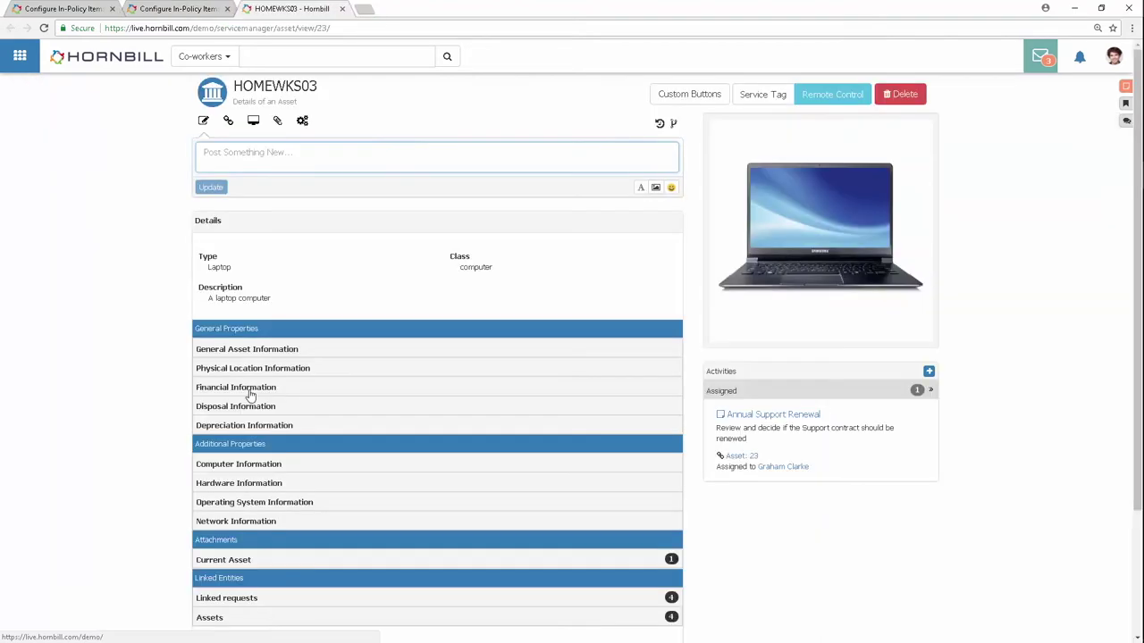
left_click(250, 393)
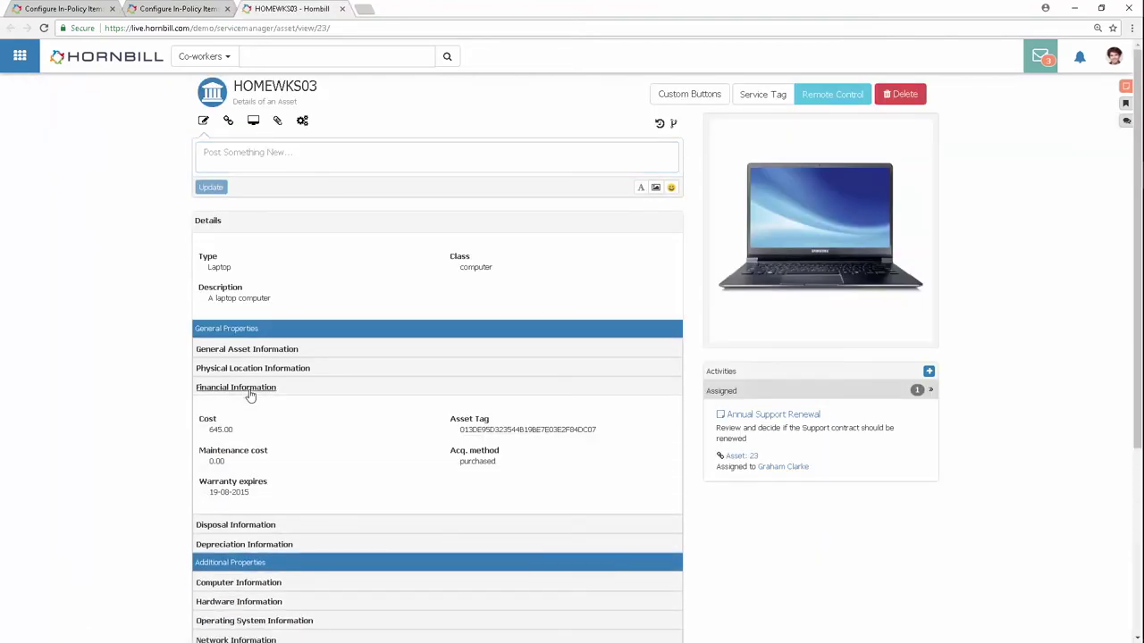
left_click(250, 394)
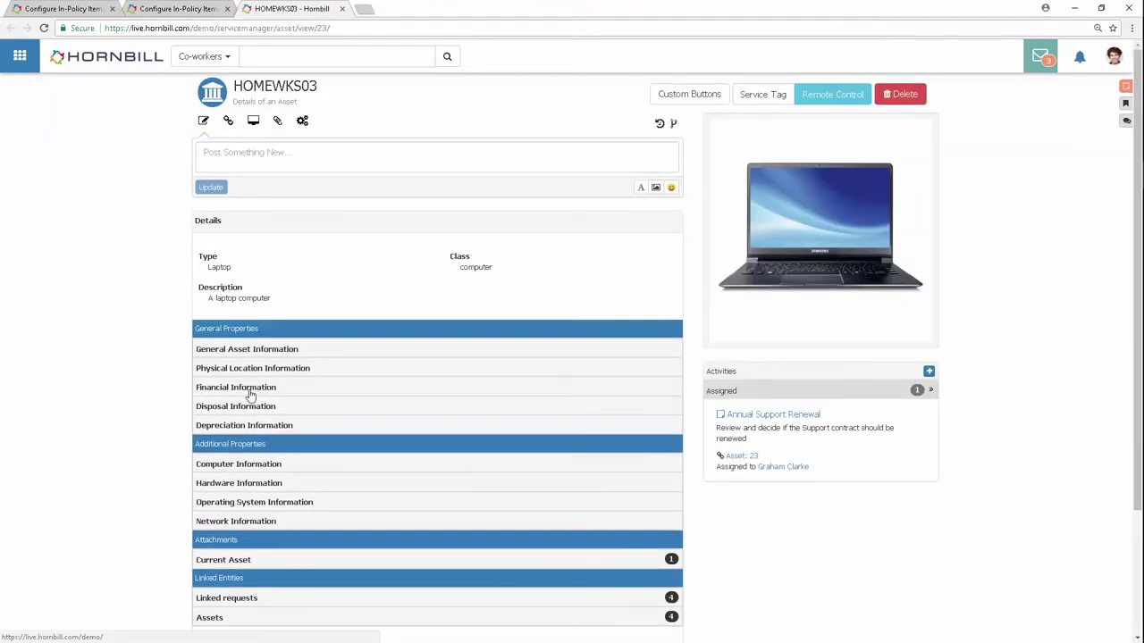
left_click(659, 125)
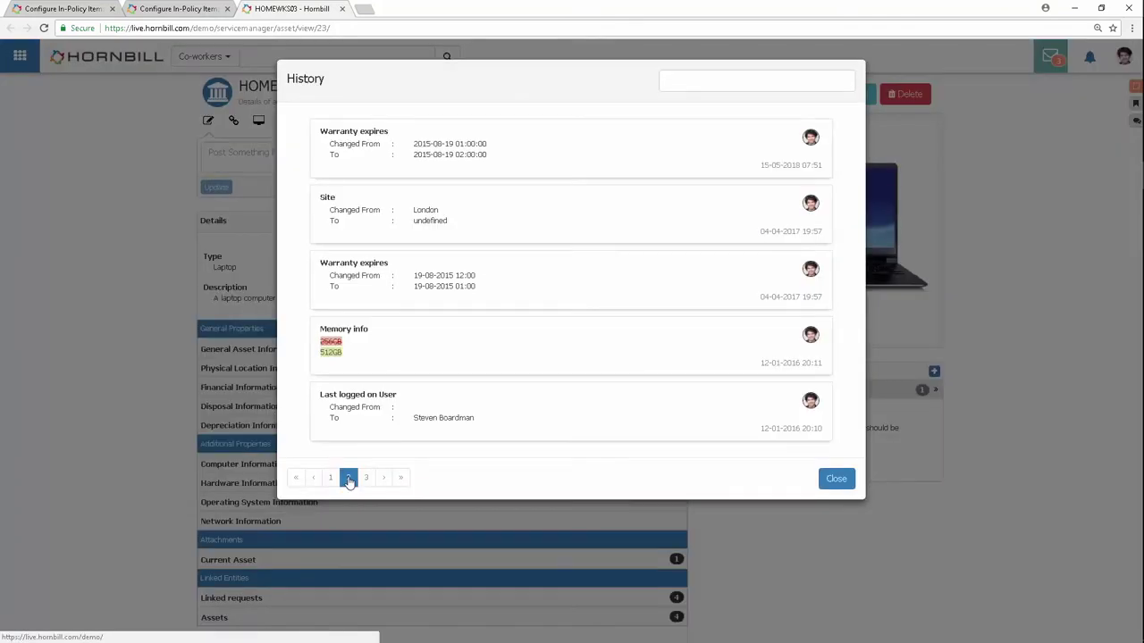
left_click(832, 480)
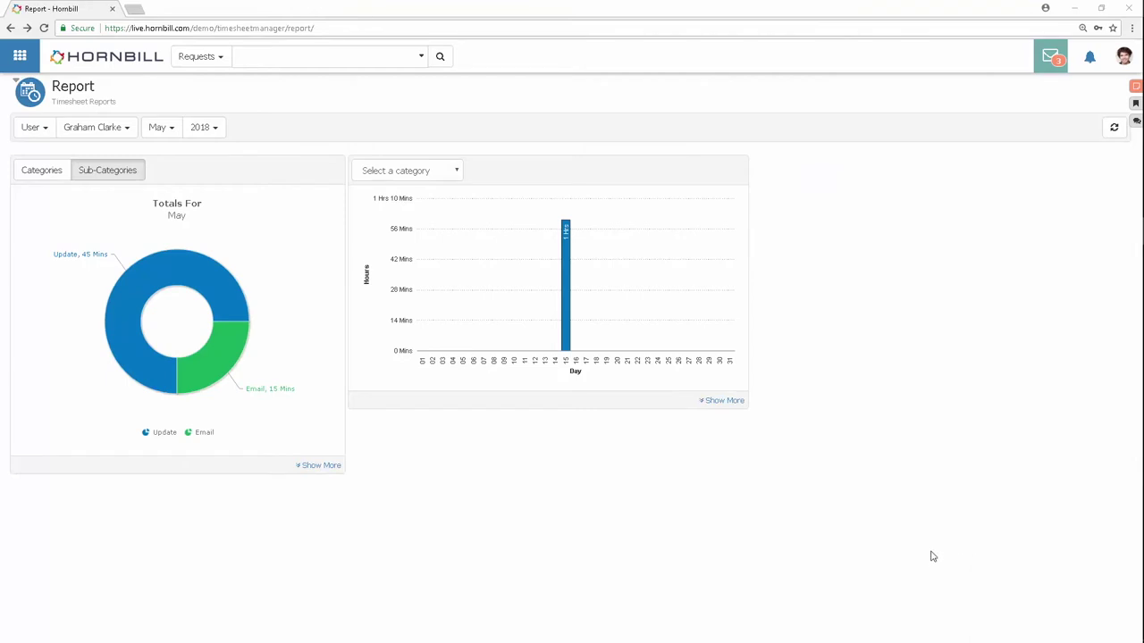
Step: Go to My Timesheets and list all per-member time entries logged on request IN00000384
left_click(19, 90)
left_click(32, 122)
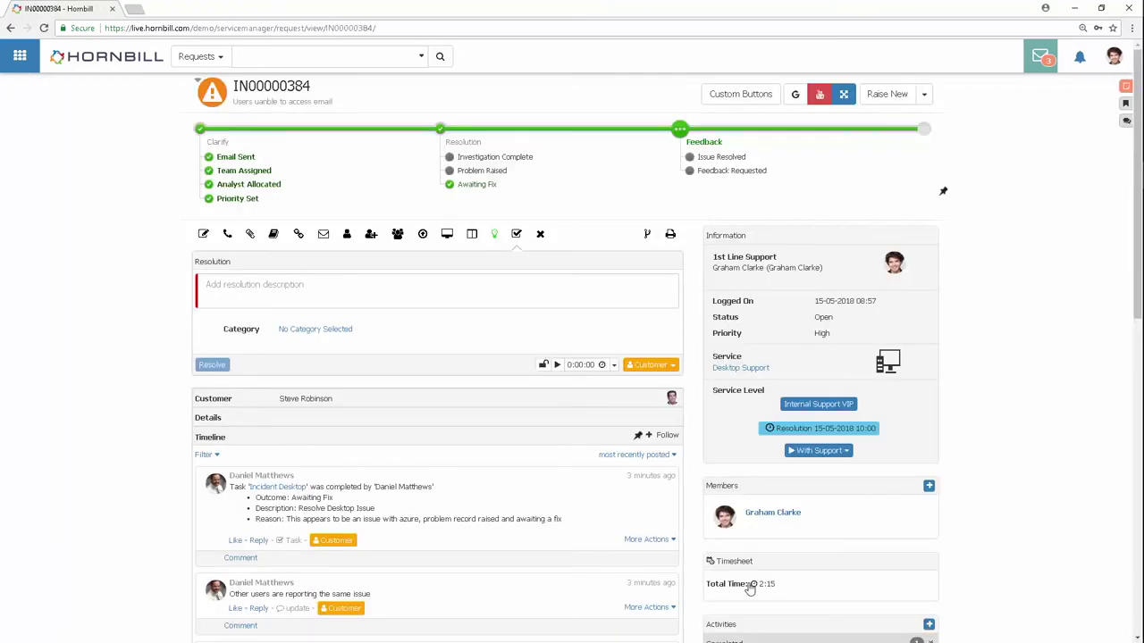
left_click(758, 585)
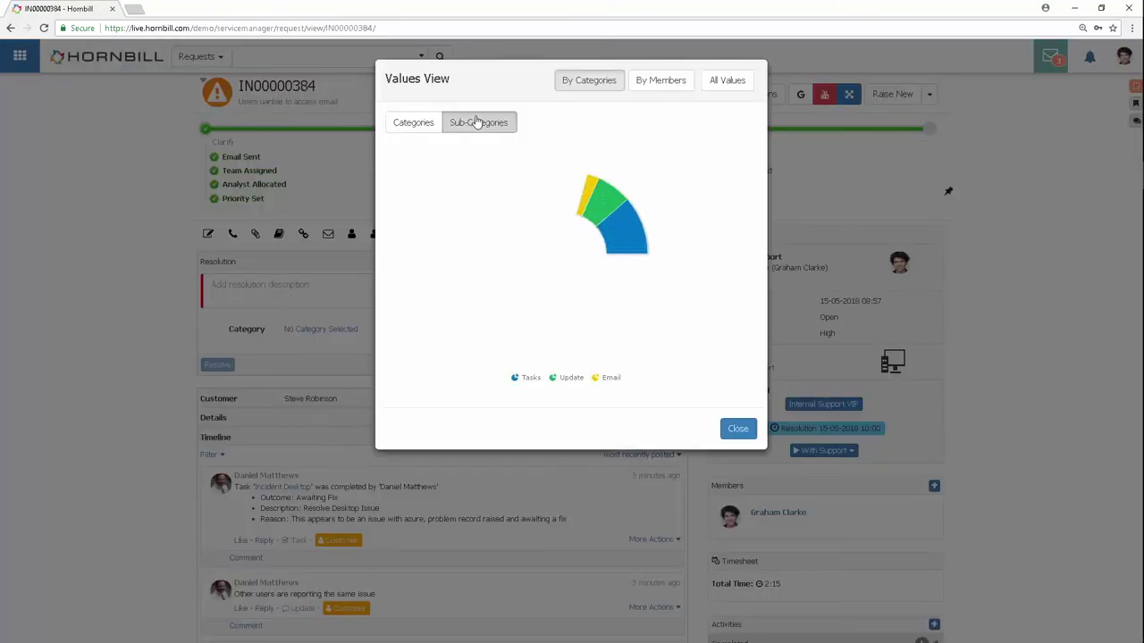
left_click(661, 82)
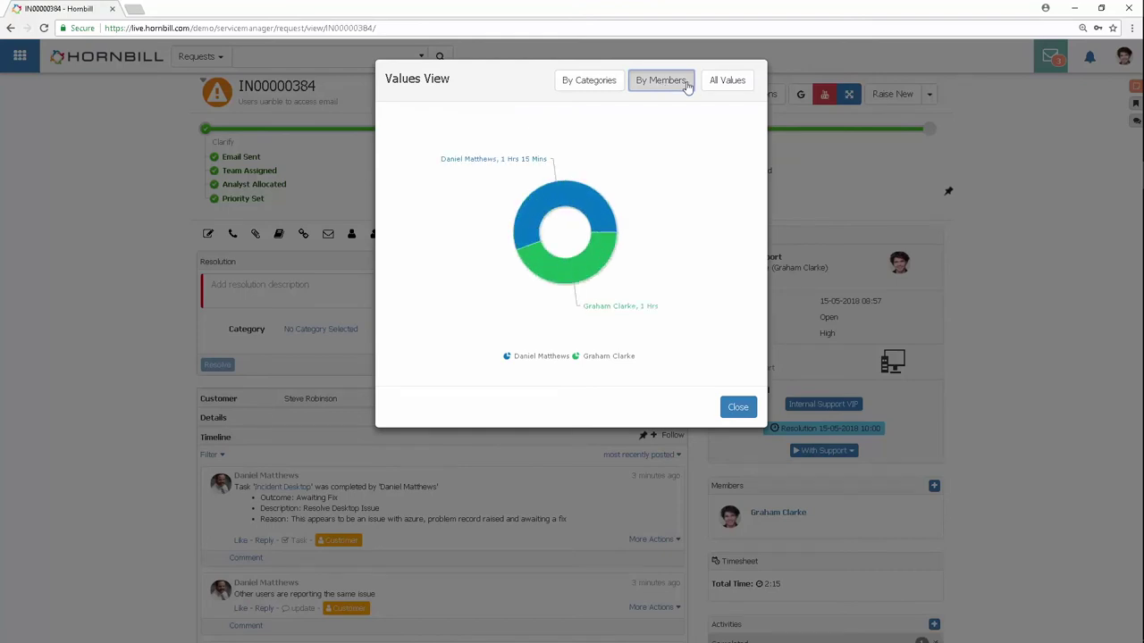
left_click(730, 81)
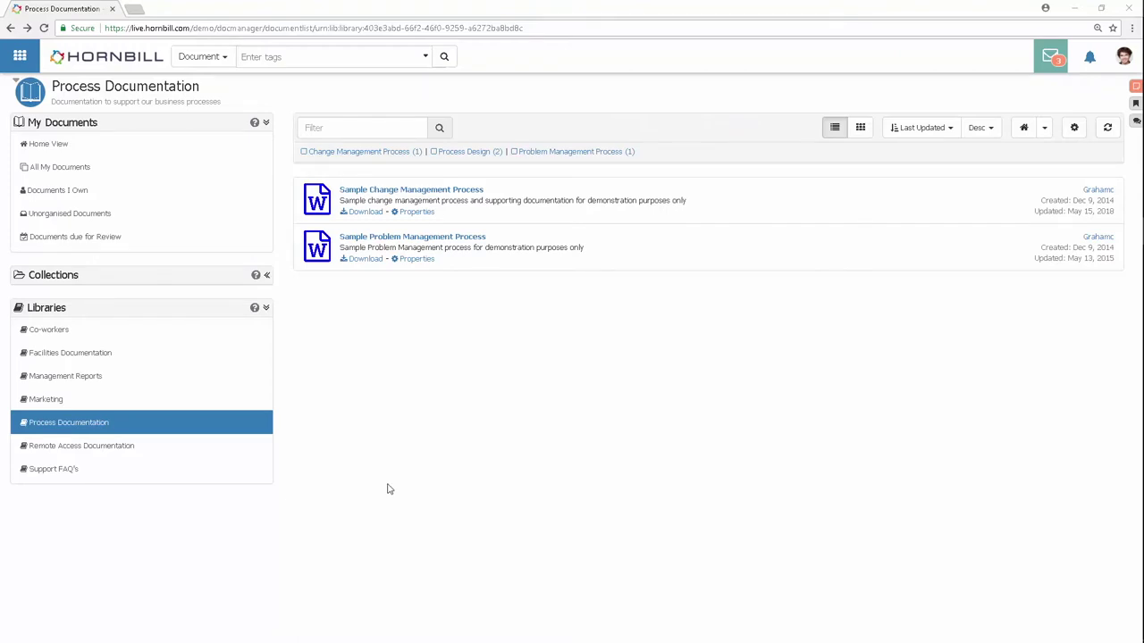
Step: Open Sample Change Management Process and view its revisions, status choices and library publishing options
left_click(376, 191)
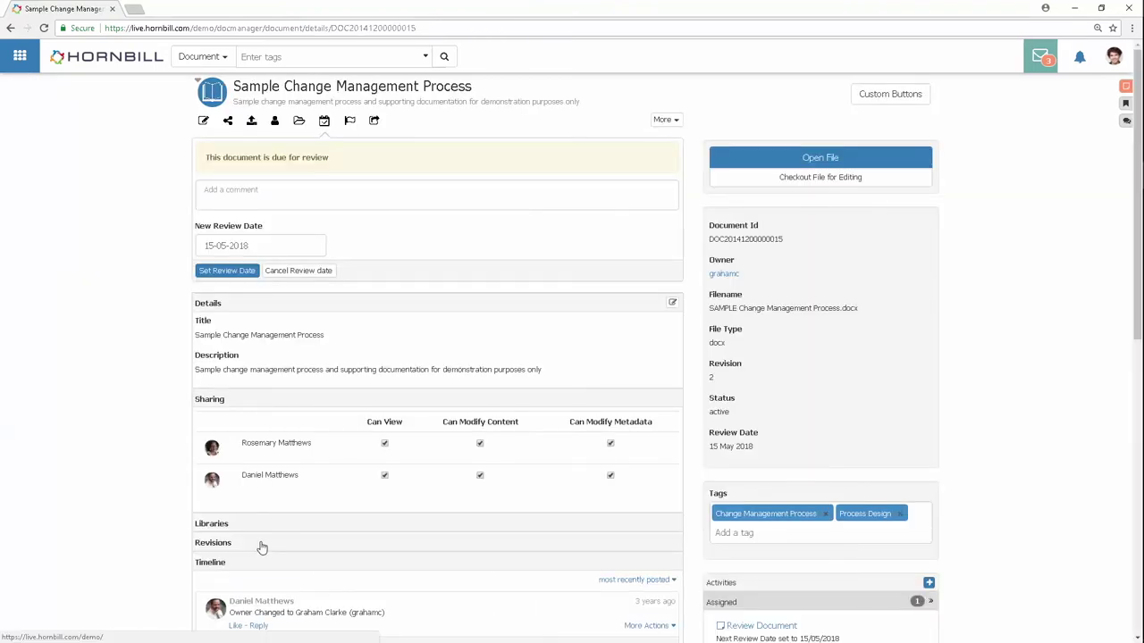
left_click(259, 544)
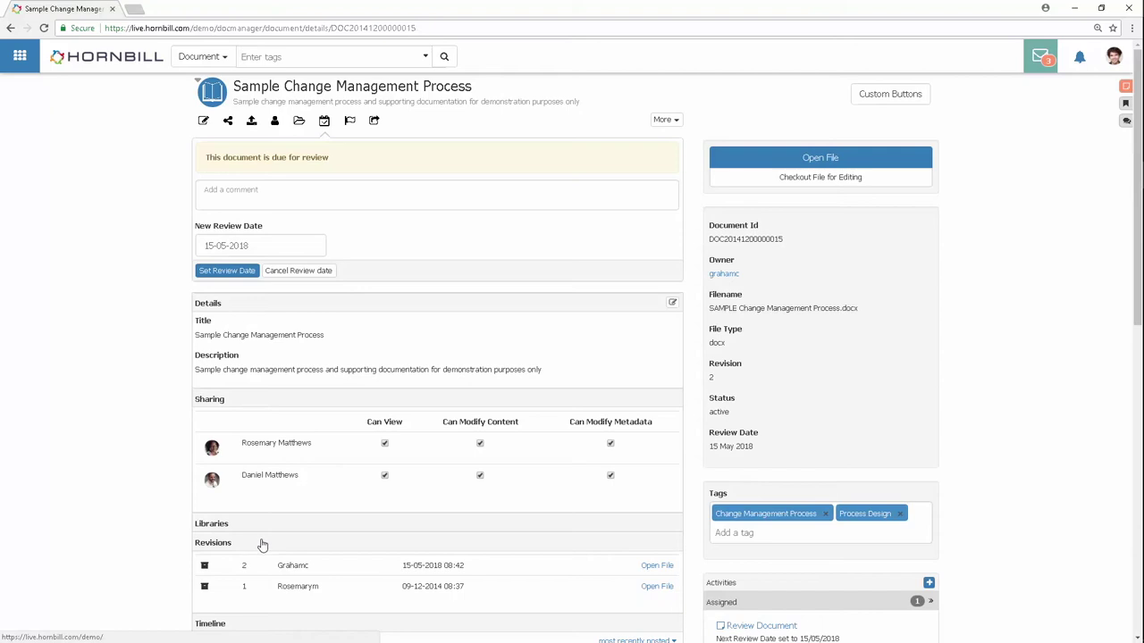
left_click(349, 122)
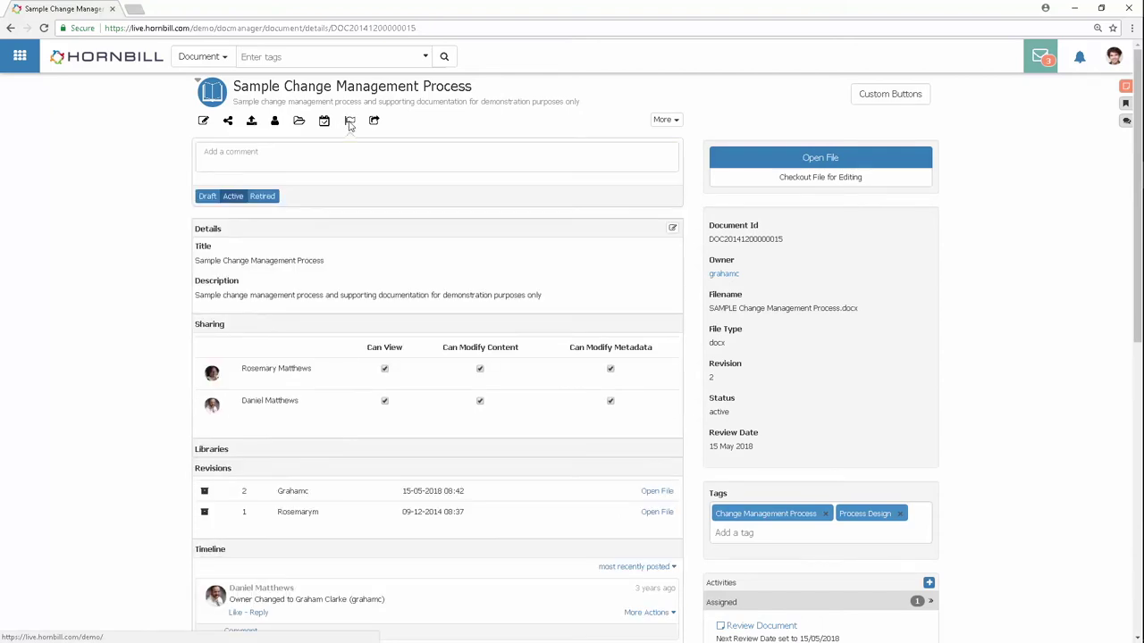
left_click(375, 121)
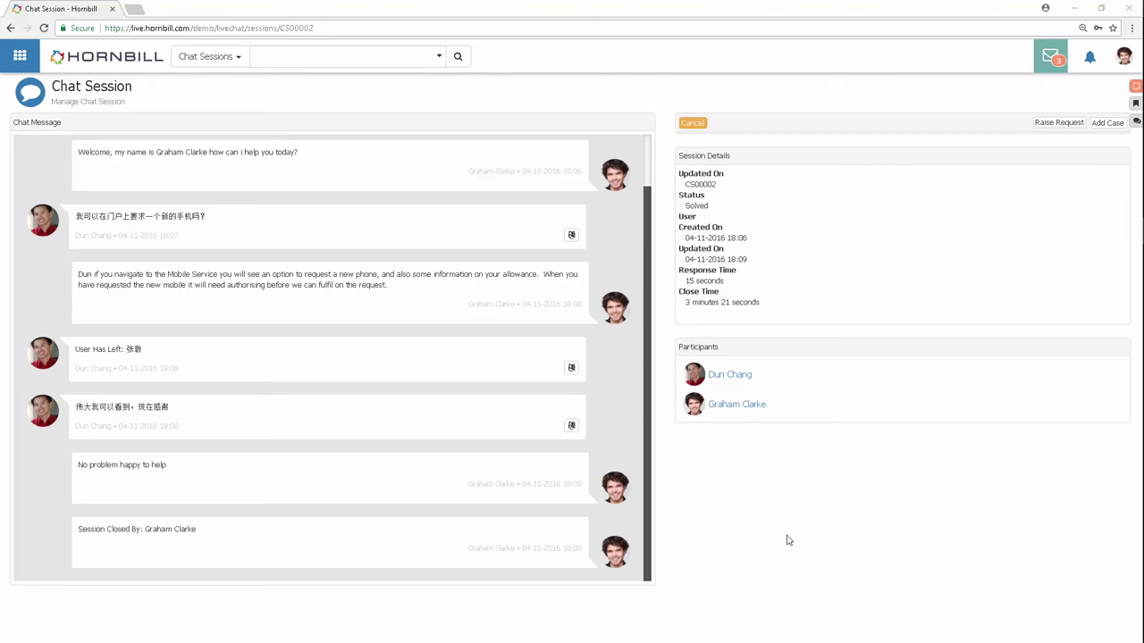
Step: Translate the first and last Chinese customer messages in CS00002 into English
left_click(571, 235)
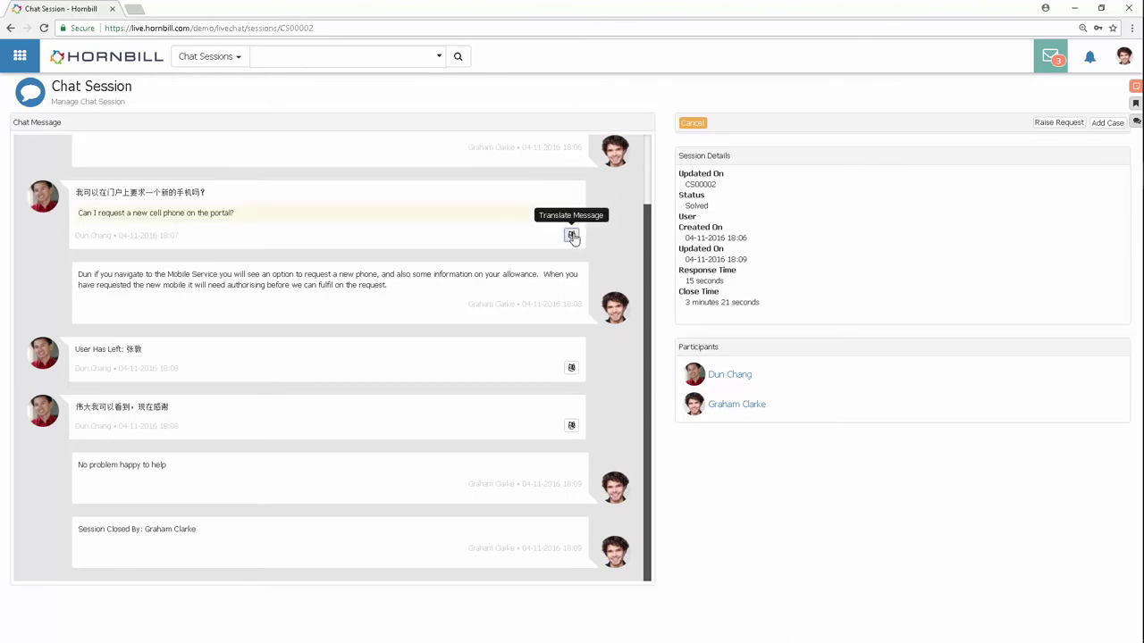
left_click(571, 427)
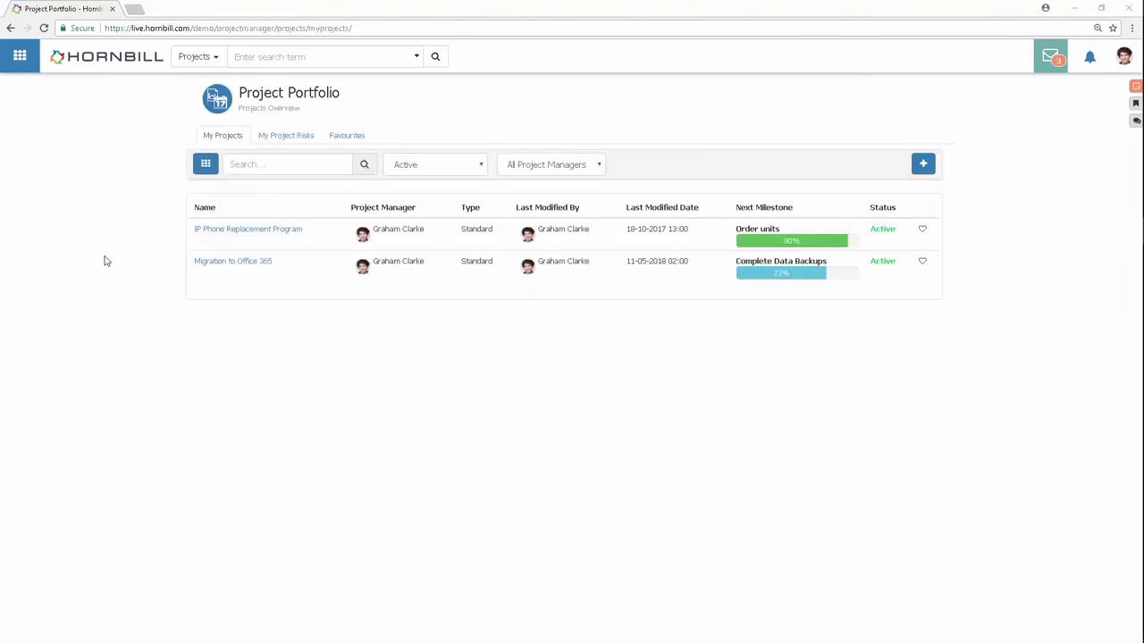
Step: Open Migration to Office 365 and review its Tasks, Resources, Costs, Risks and Relationships in turn
left_click(214, 261)
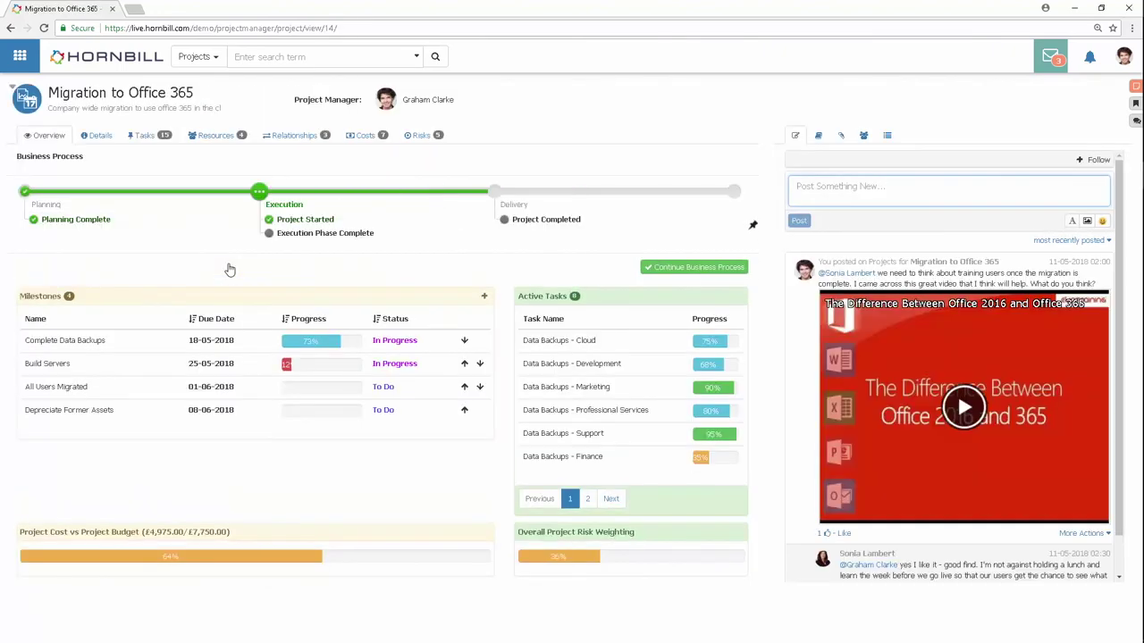
left_click(141, 138)
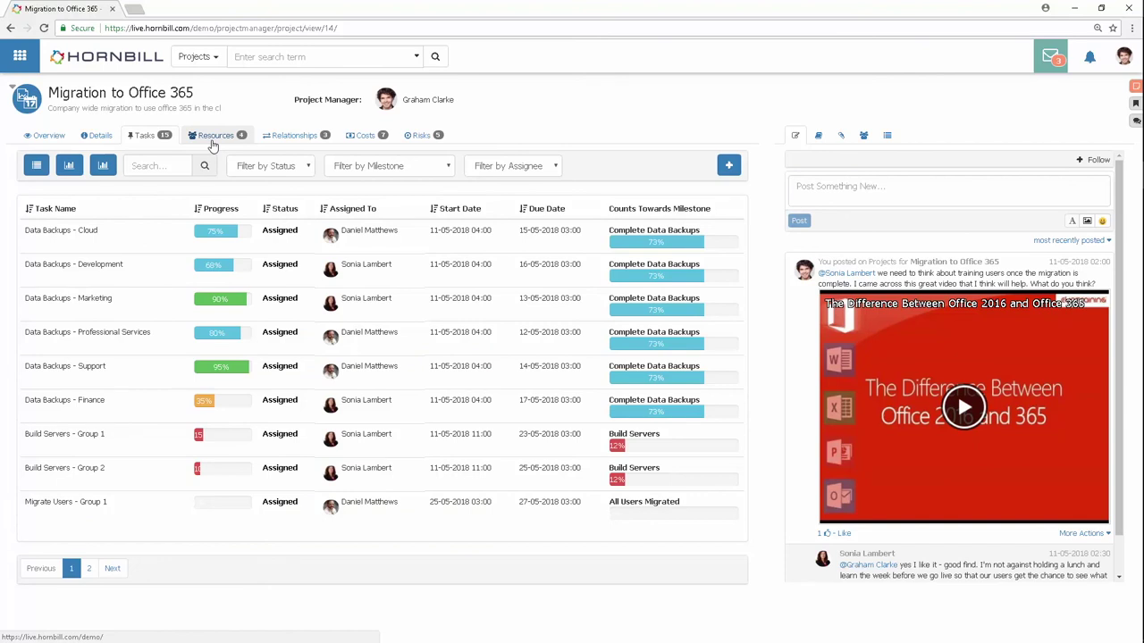
left_click(213, 138)
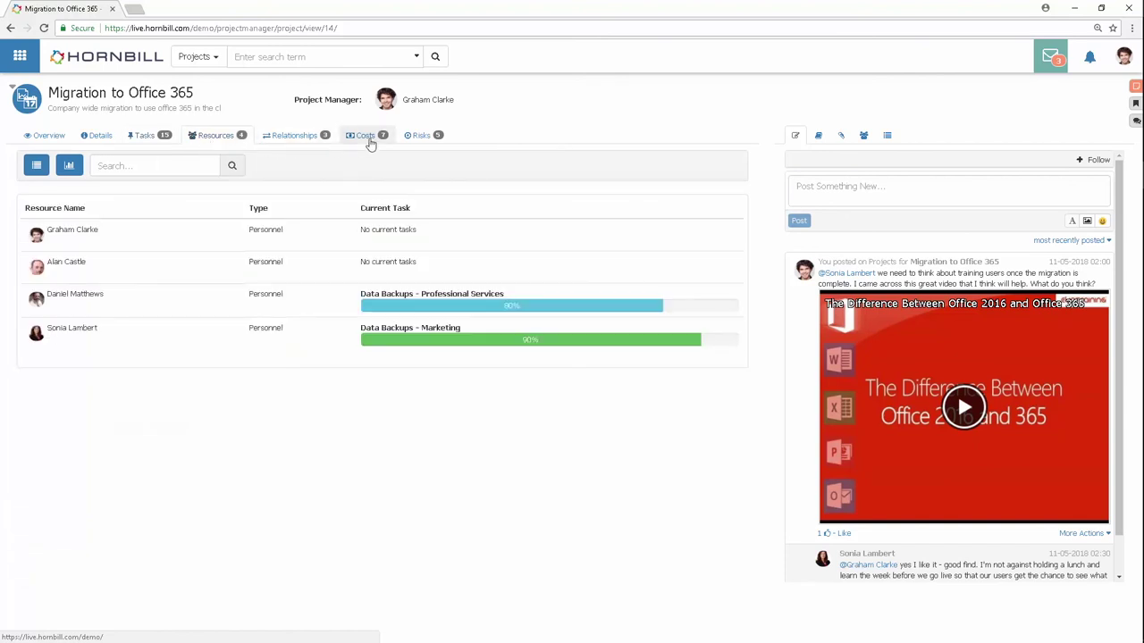
left_click(369, 141)
left_click(426, 141)
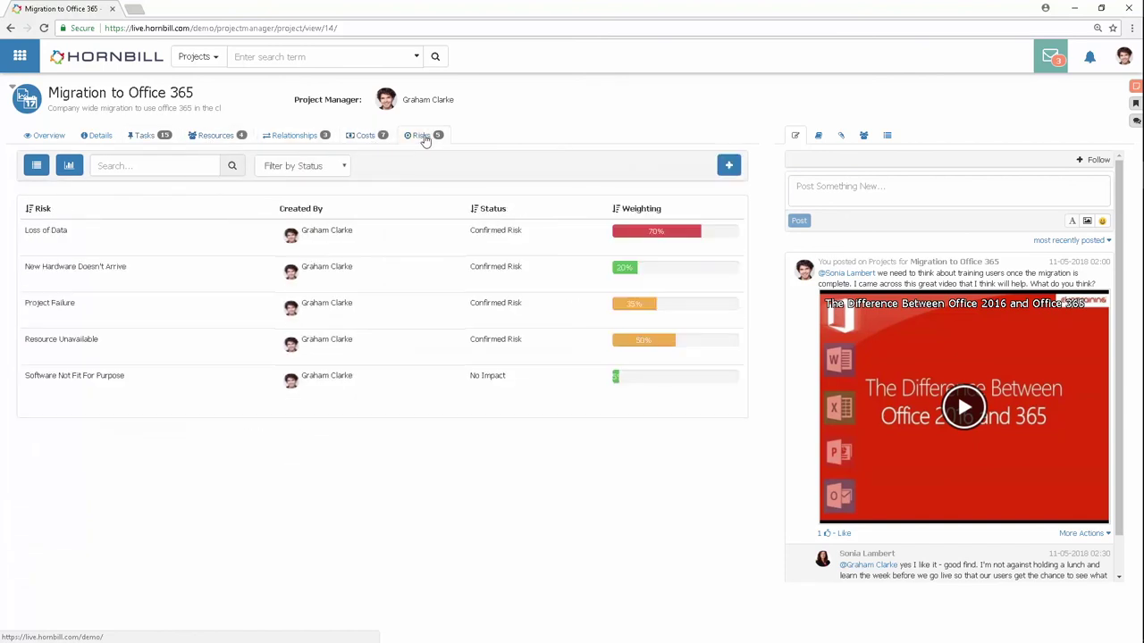
left_click(289, 138)
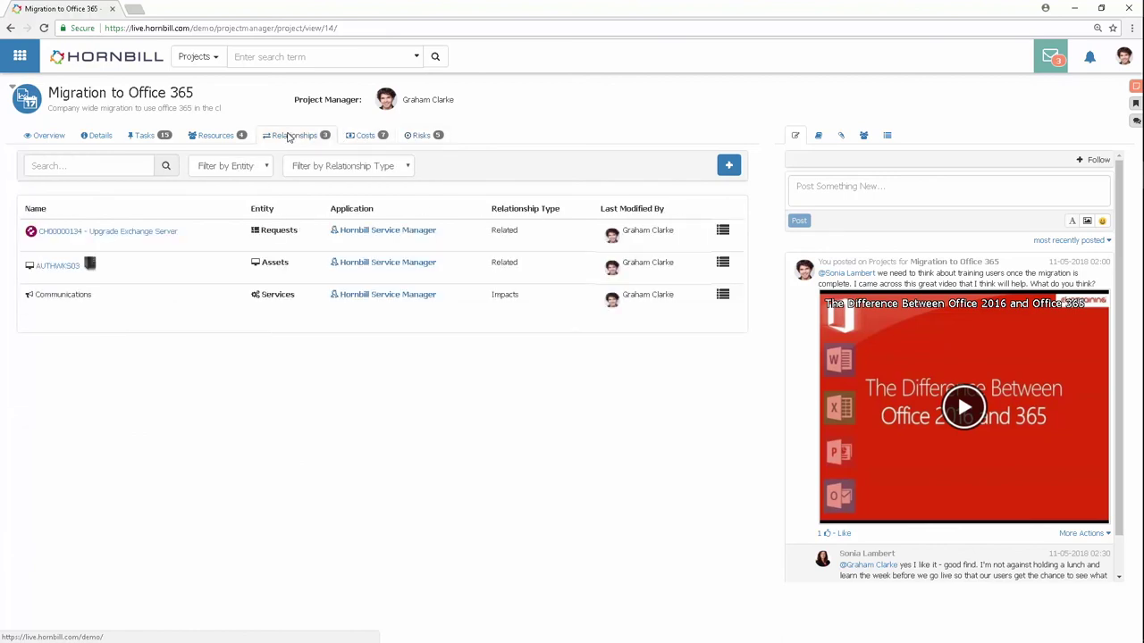